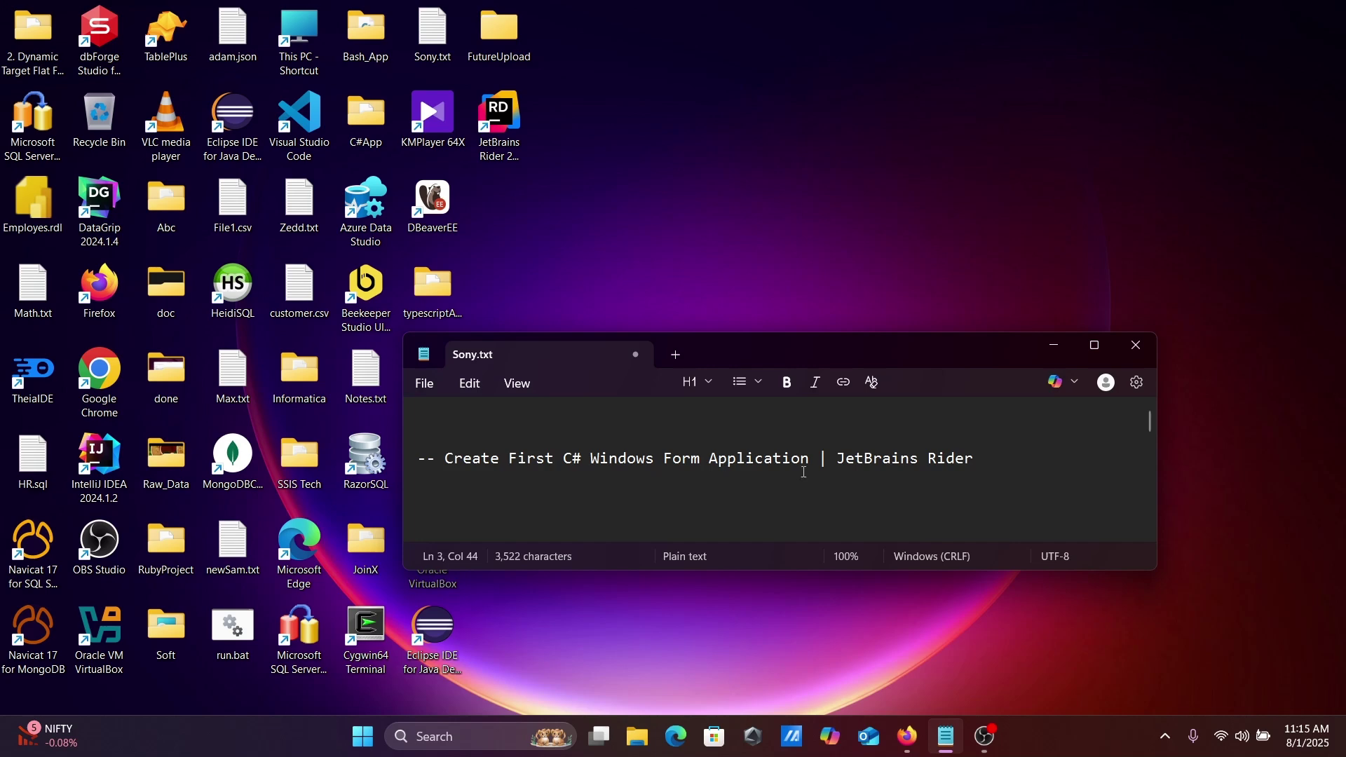
Step: Minimize Notepad and launch JetBrains Rider from its desktop icon
left_click(1052, 346)
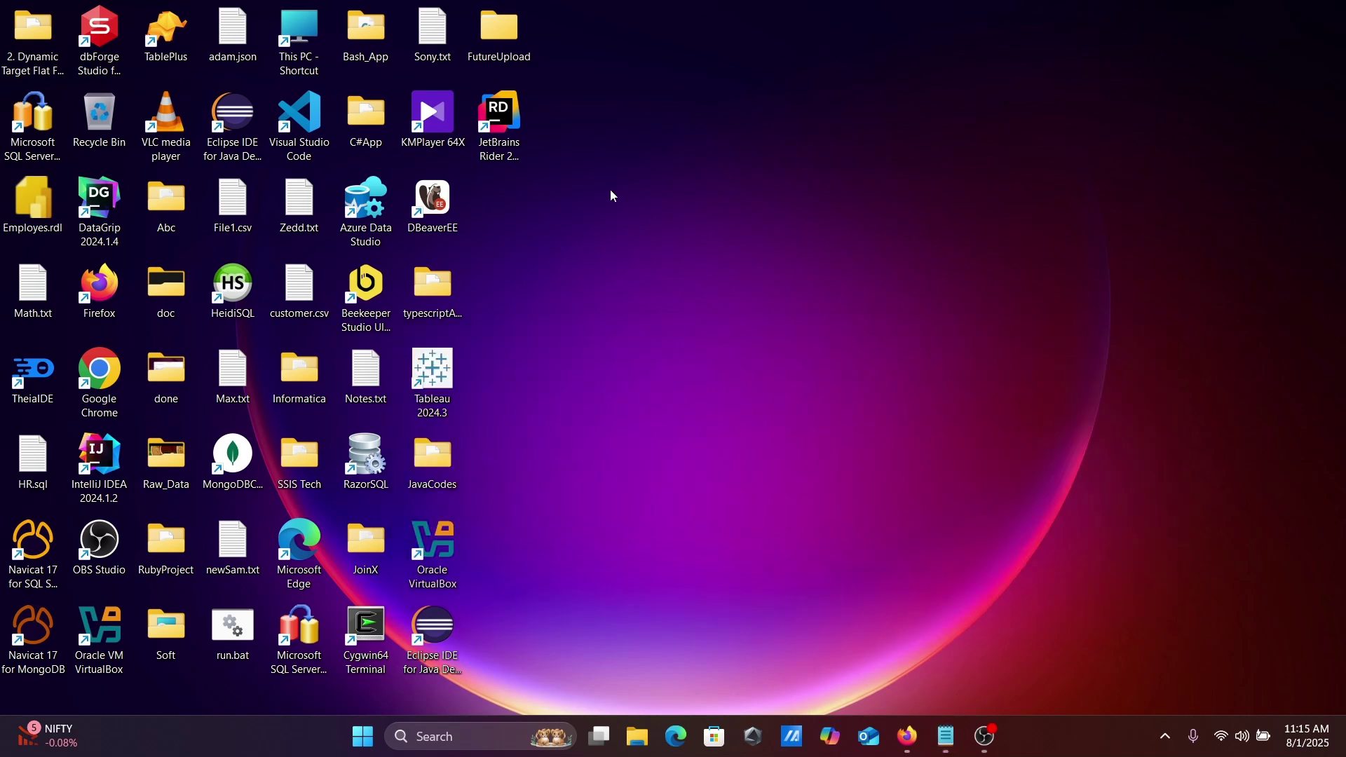
double_click(504, 133)
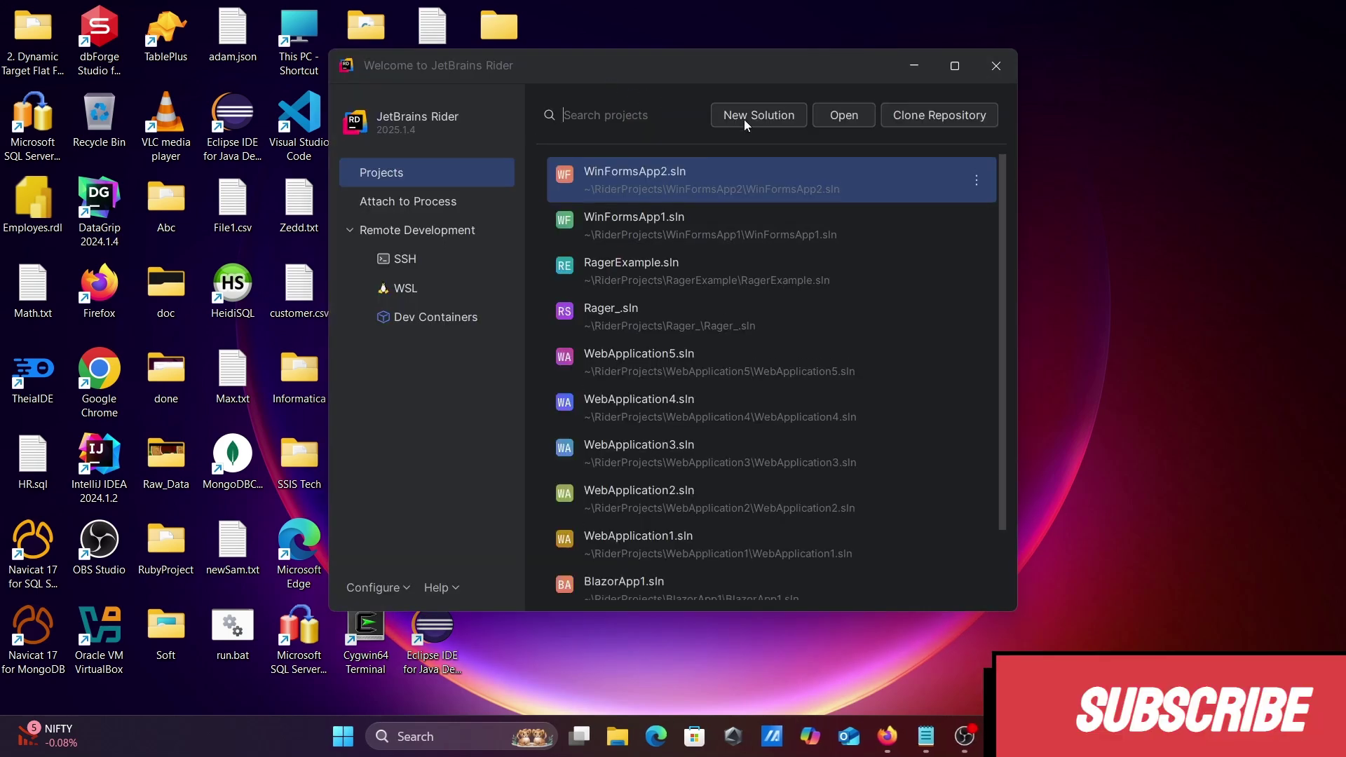
Step: Create a solution named HelloWorld from the Desktop Windows Forms App template
left_click(746, 115)
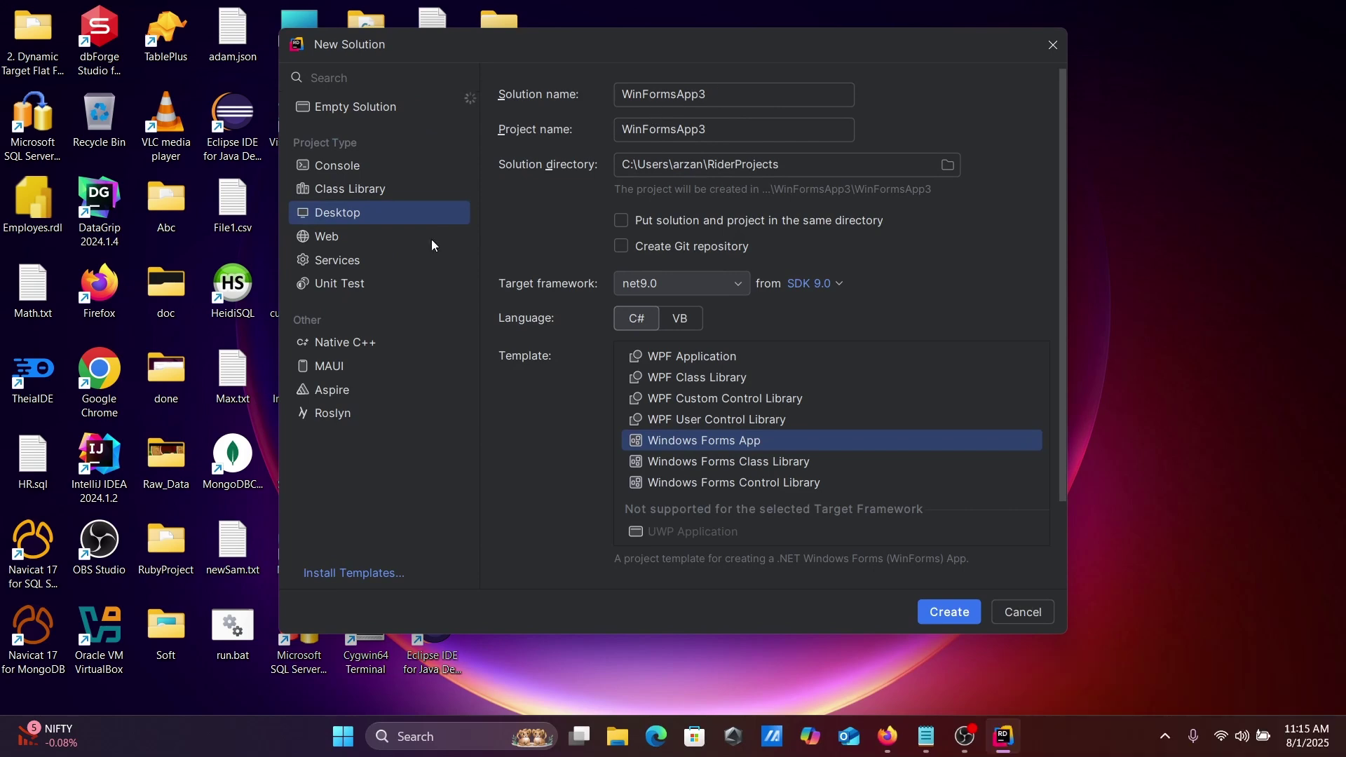
left_click(321, 167)
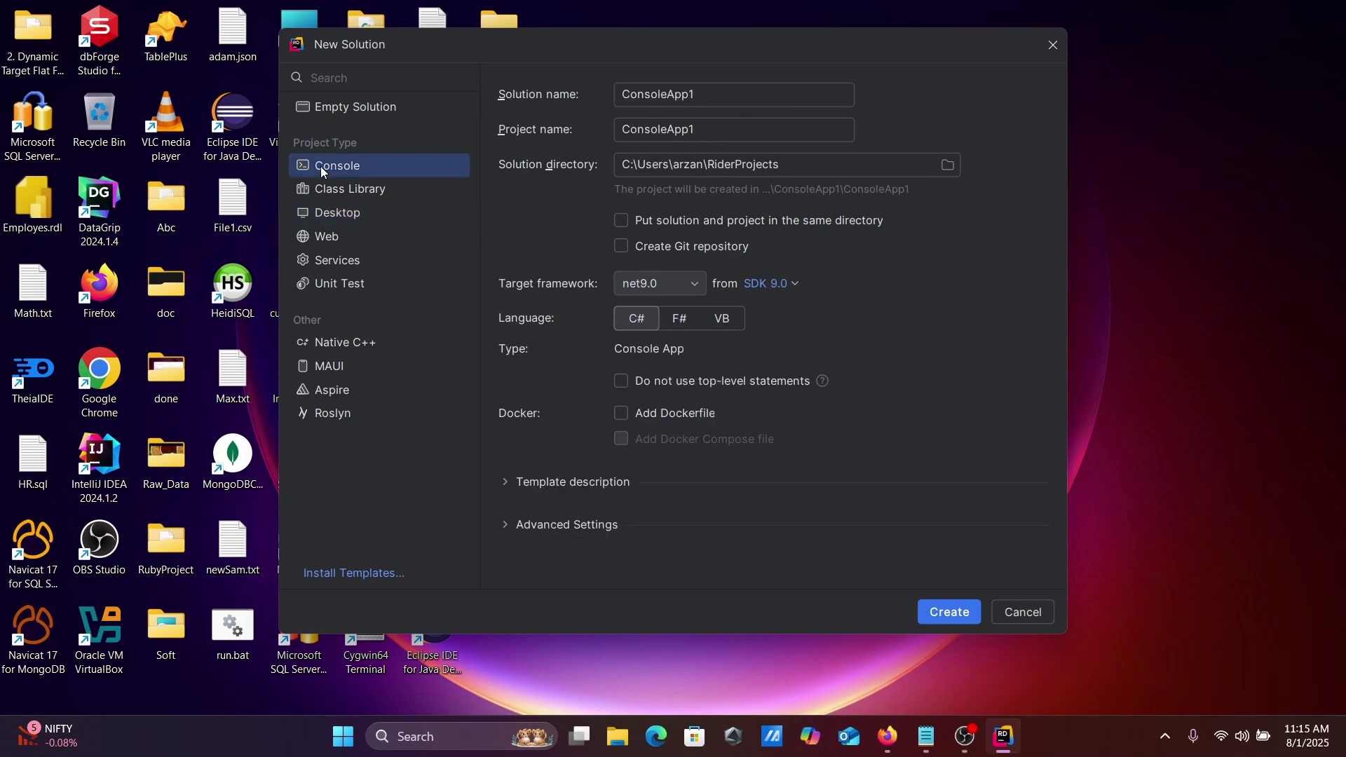
left_click(330, 217)
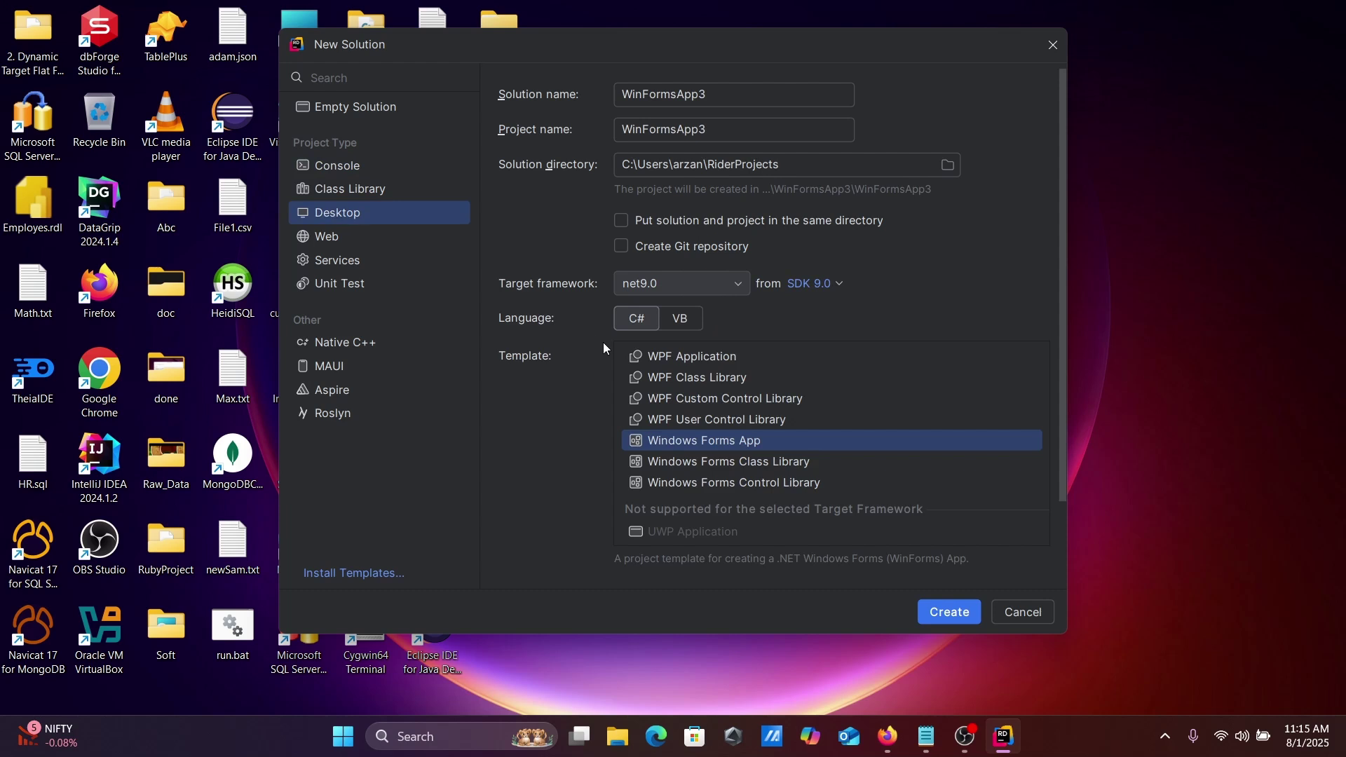
left_click(672, 367)
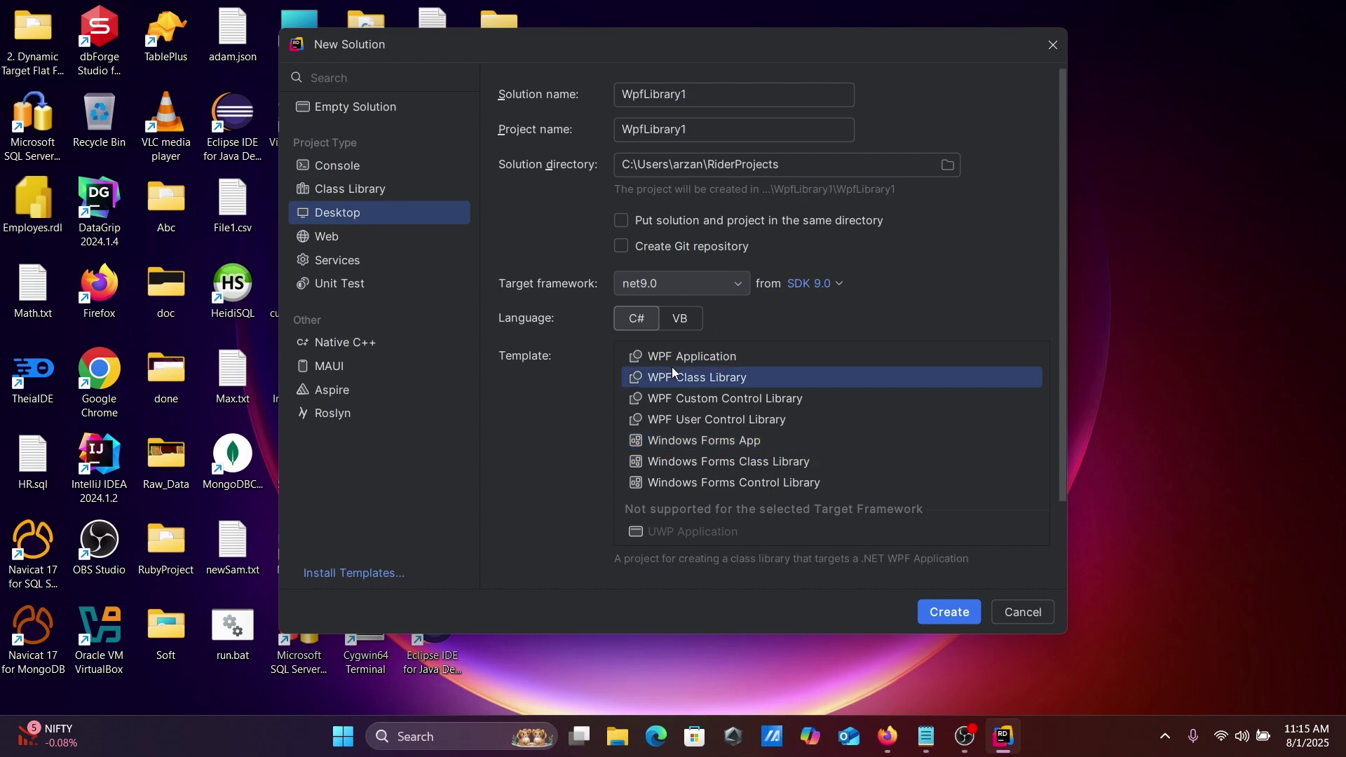
left_click(679, 440)
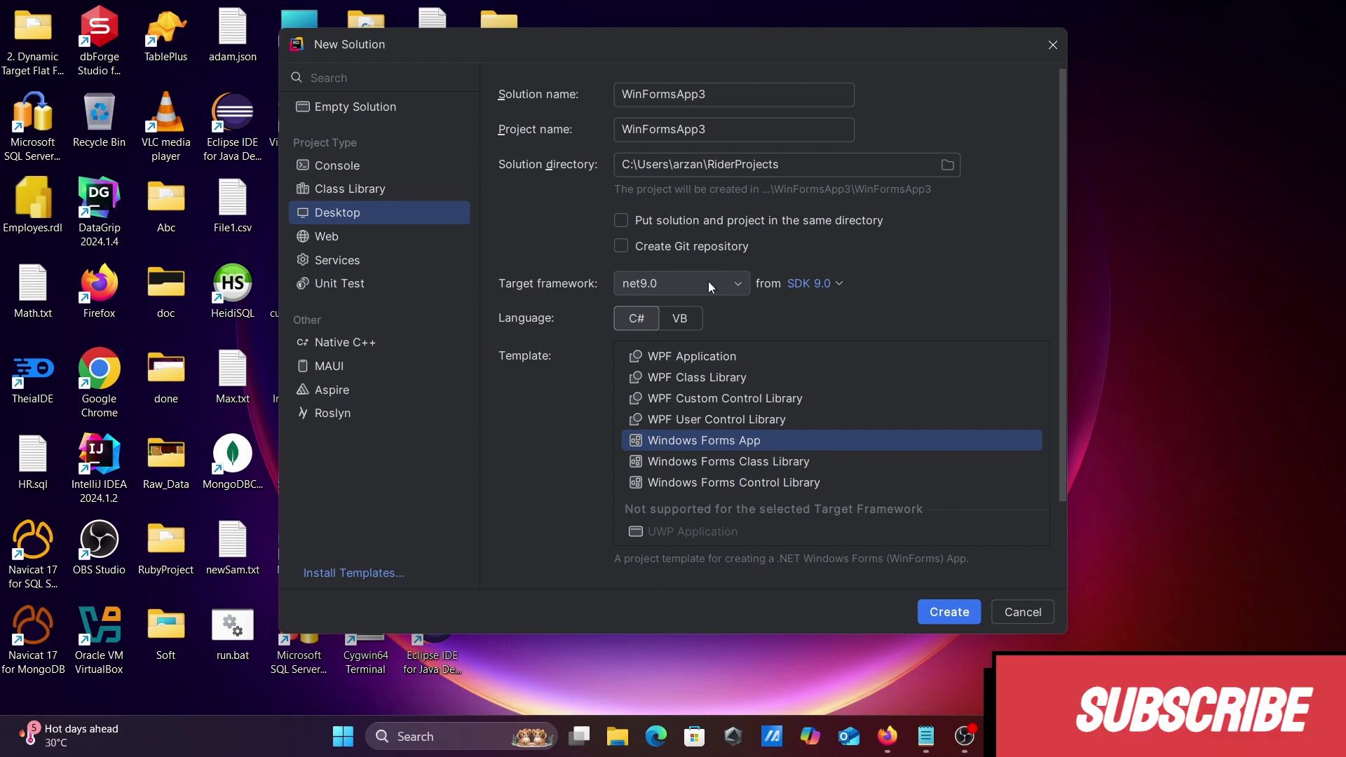
double_click(716, 91)
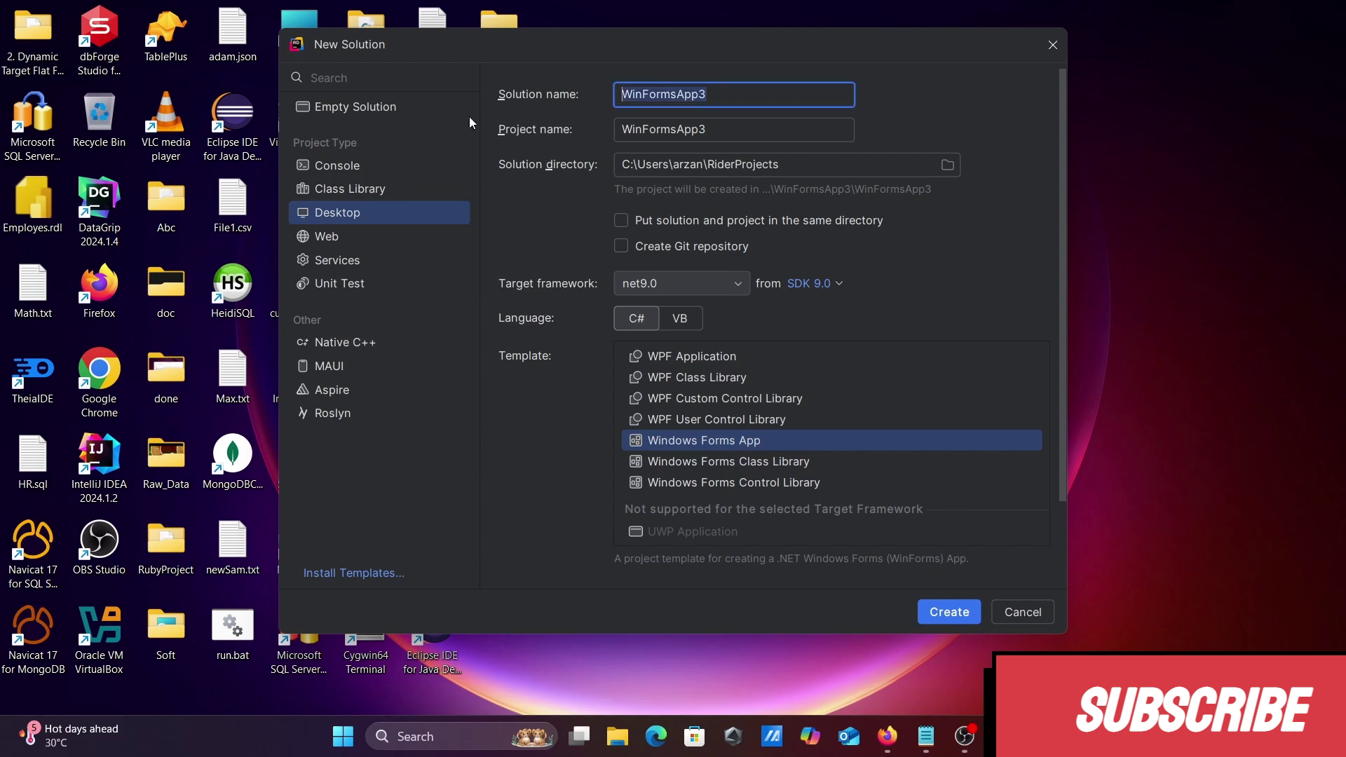
type("Hello")
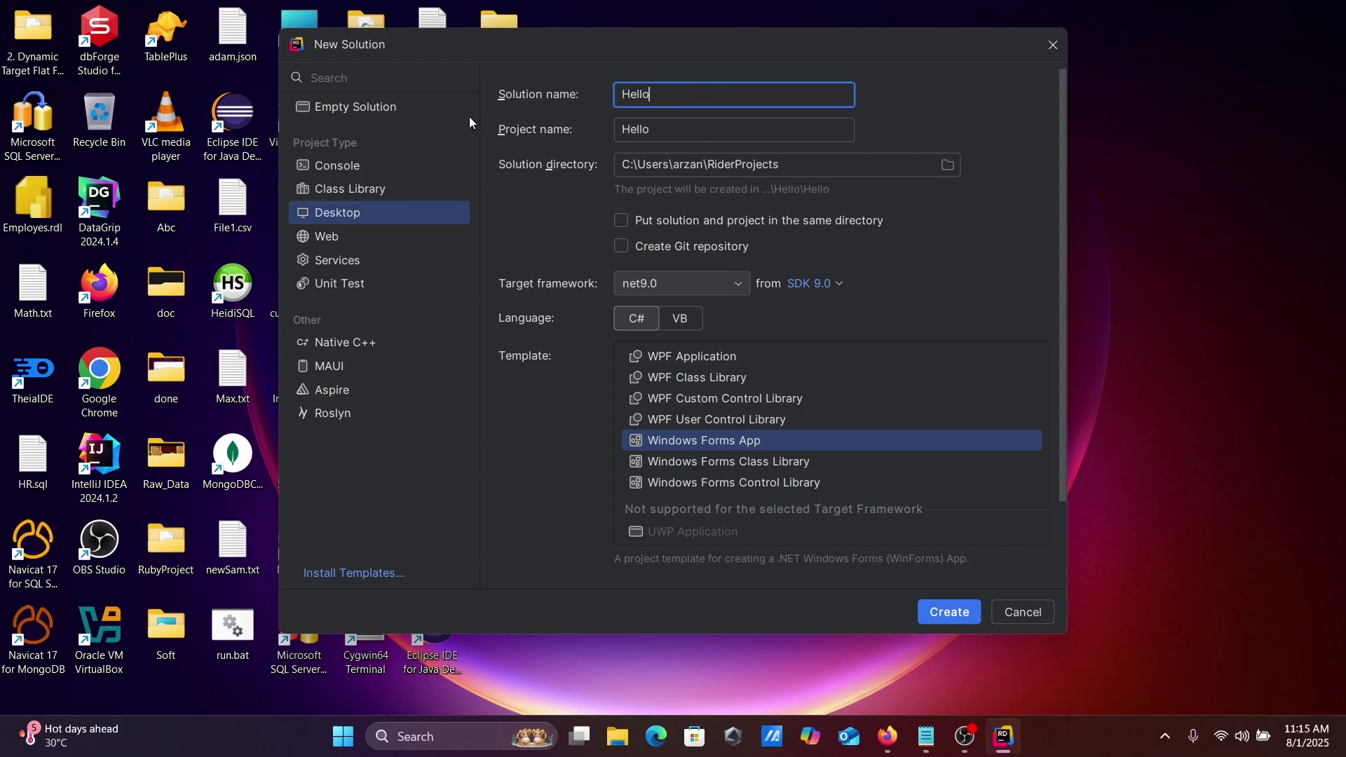
type("W")
type("orld")
left_click(945, 613)
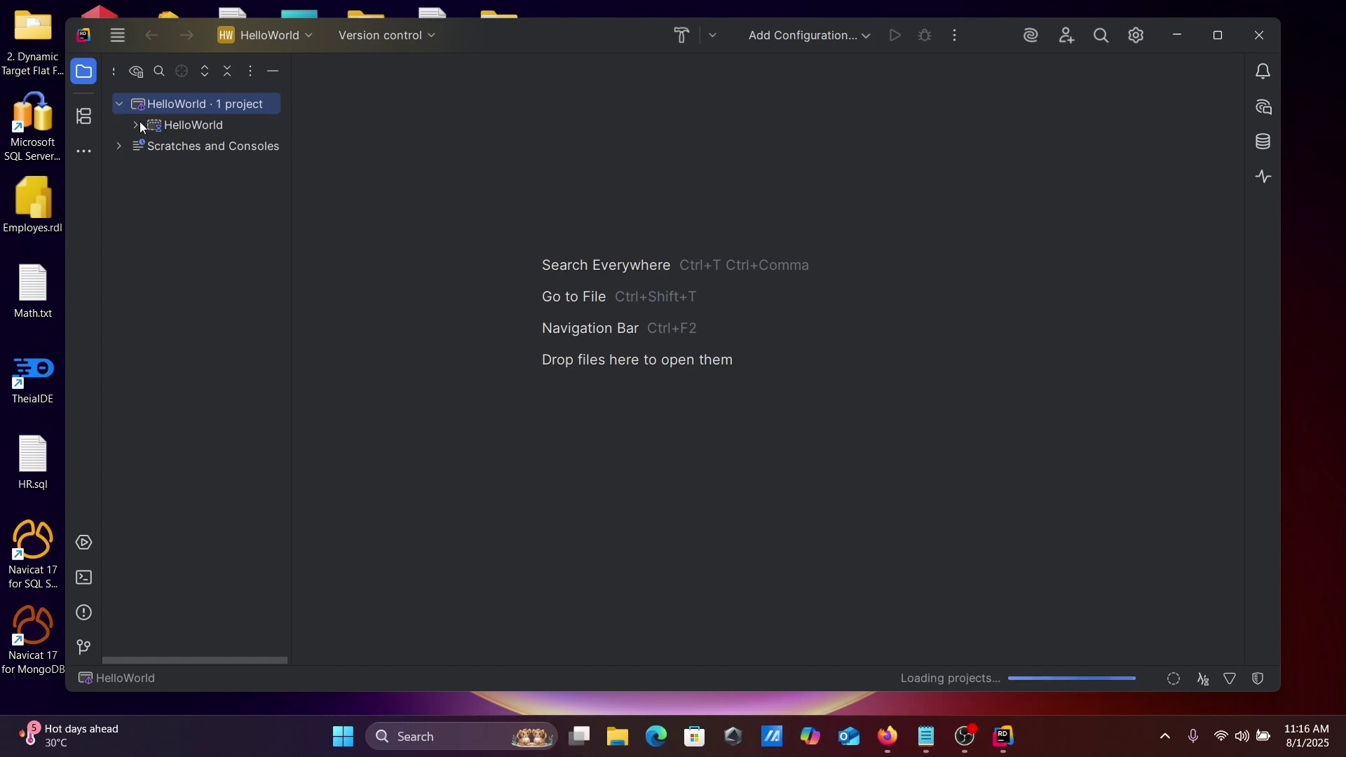
Step: Maximize the Rider window and show Form1.cs in the Designer view
left_click(1216, 35)
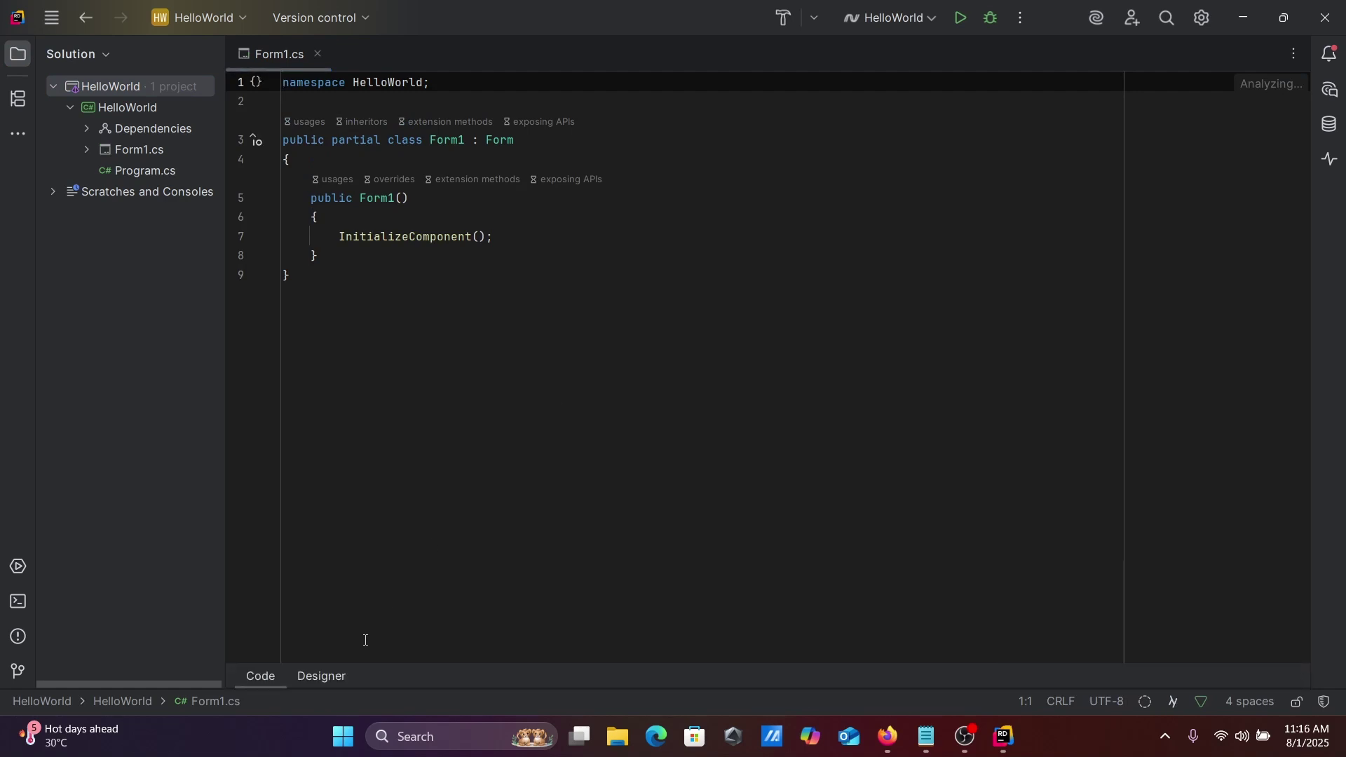
left_click(323, 680)
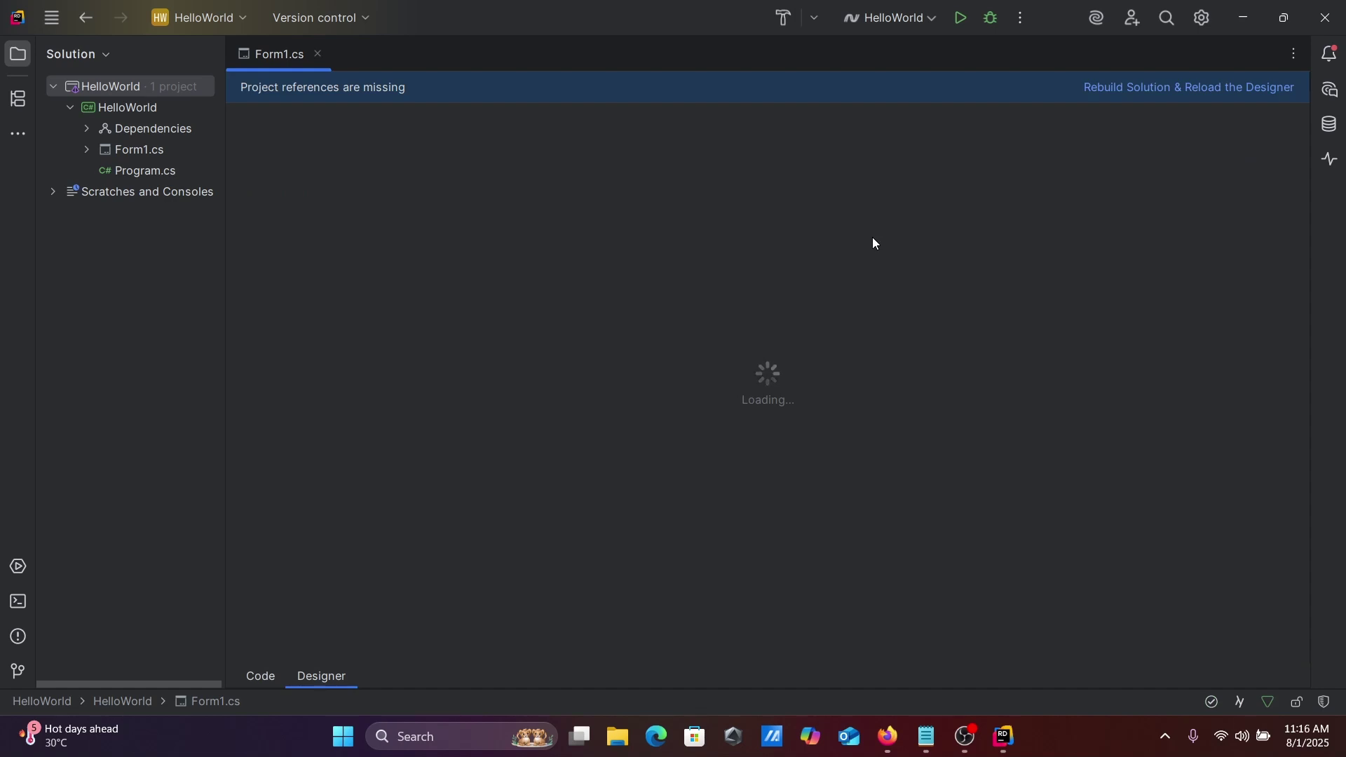
Step: Rebuild and reload the designer, then set Form1's BackColor to ActiveCaption
left_click(1116, 93)
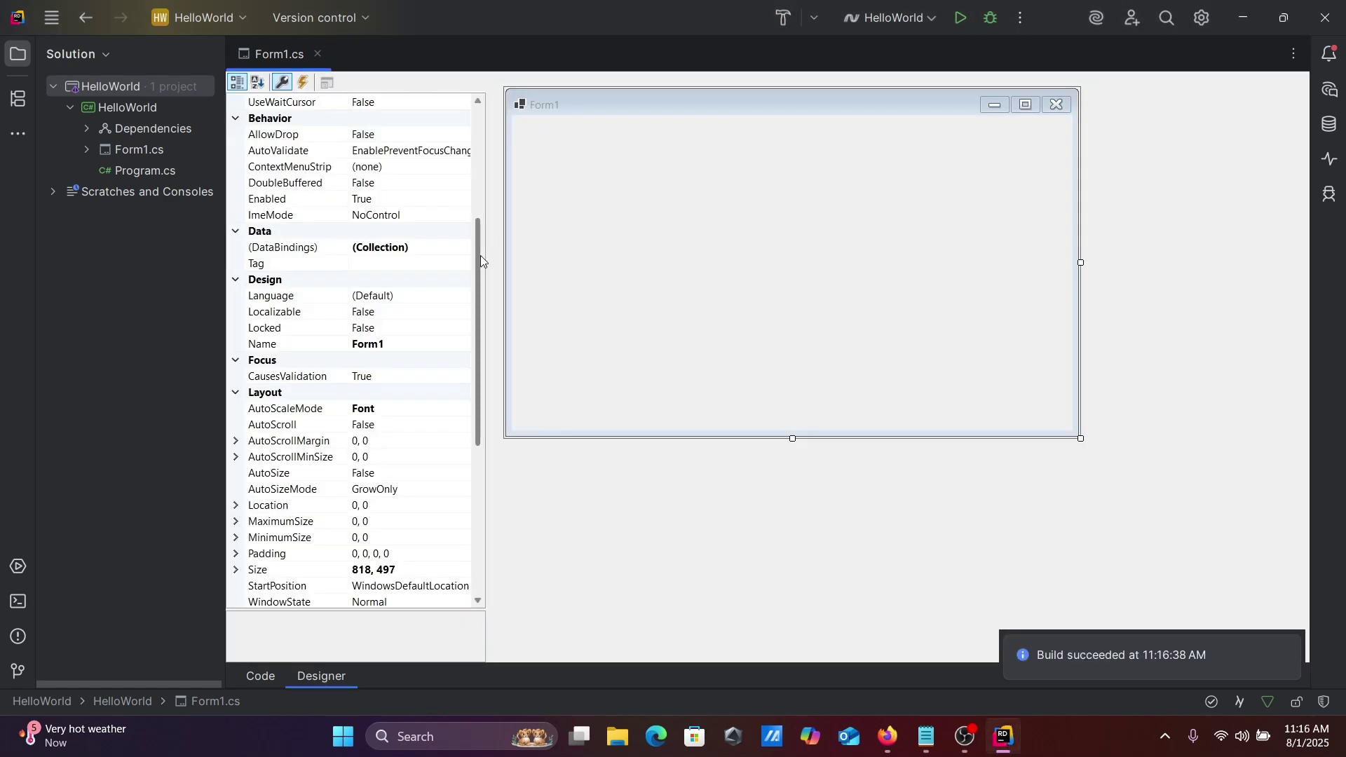
left_click_drag(479, 256, 472, 138)
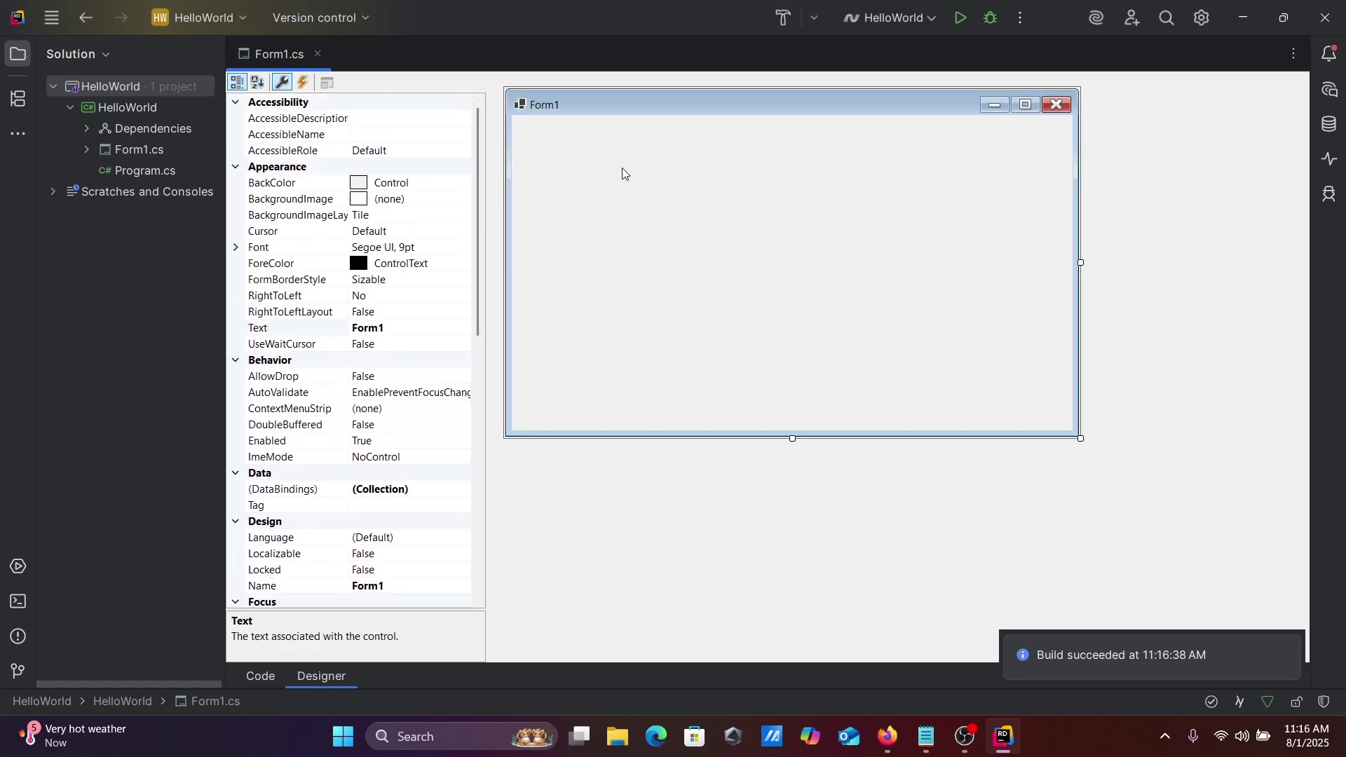
left_click(418, 183)
left_click(461, 183)
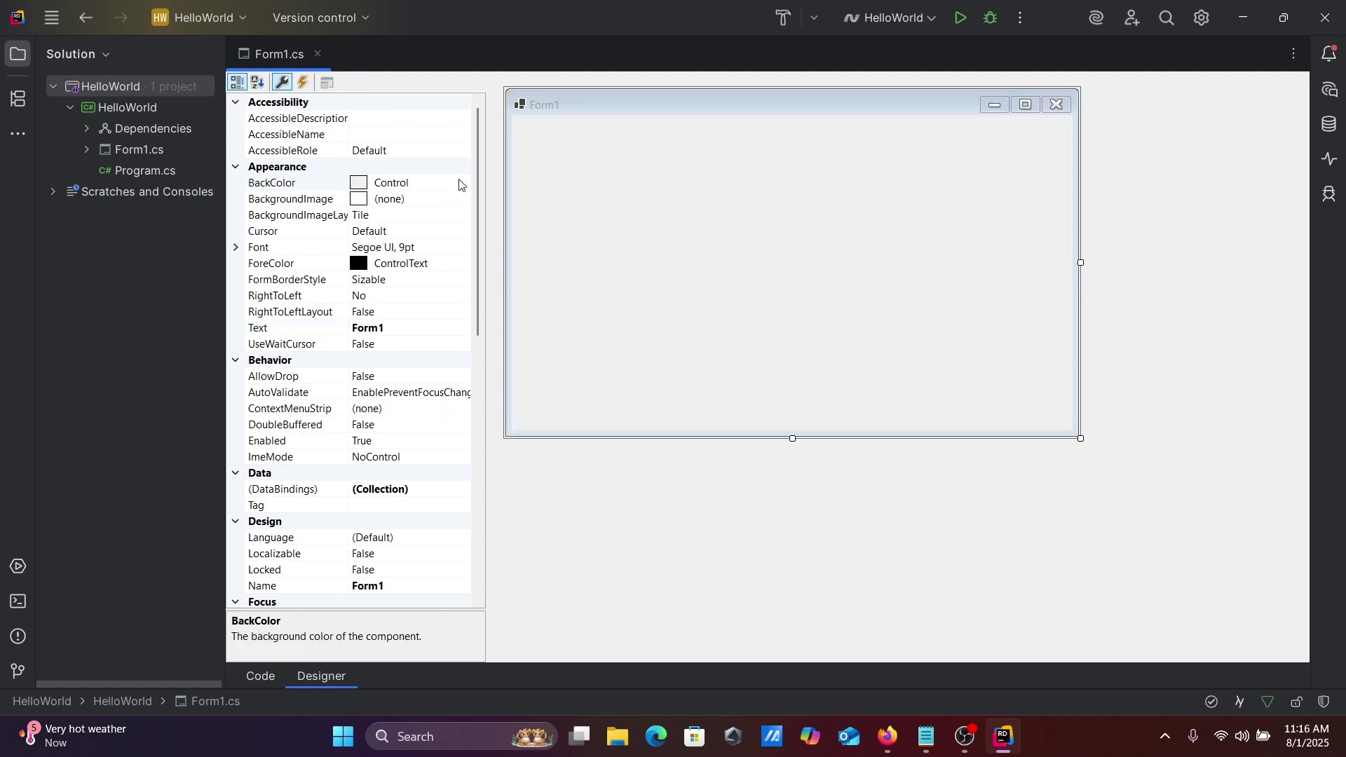
left_click(455, 183)
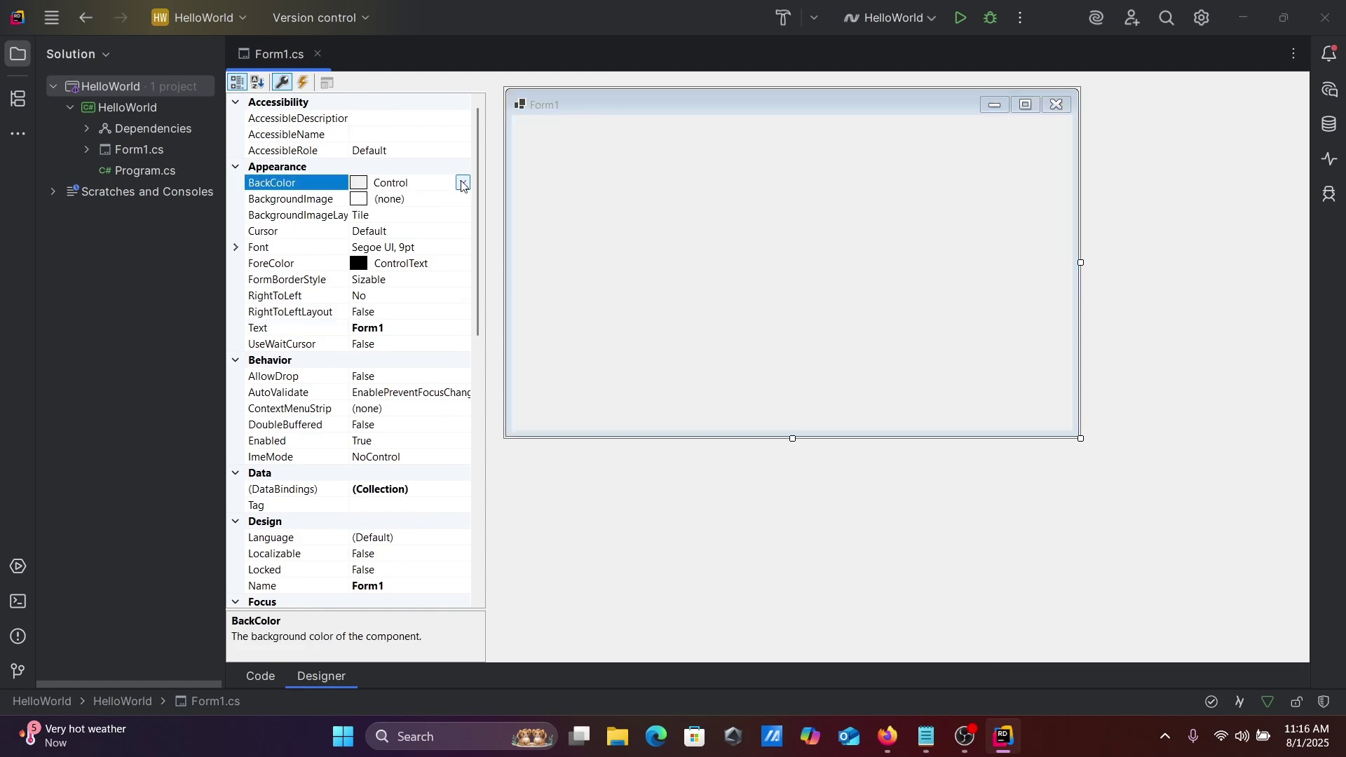
left_click(461, 184)
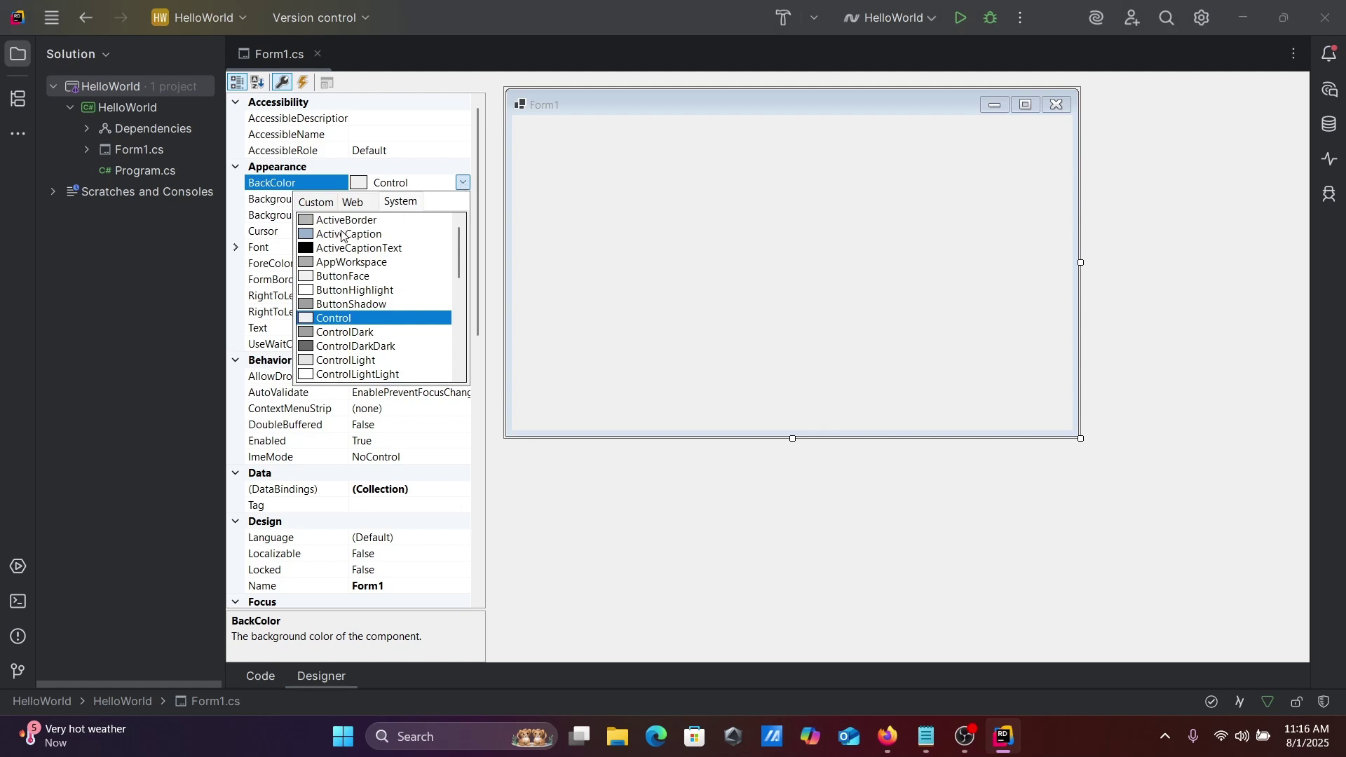
left_click(342, 233)
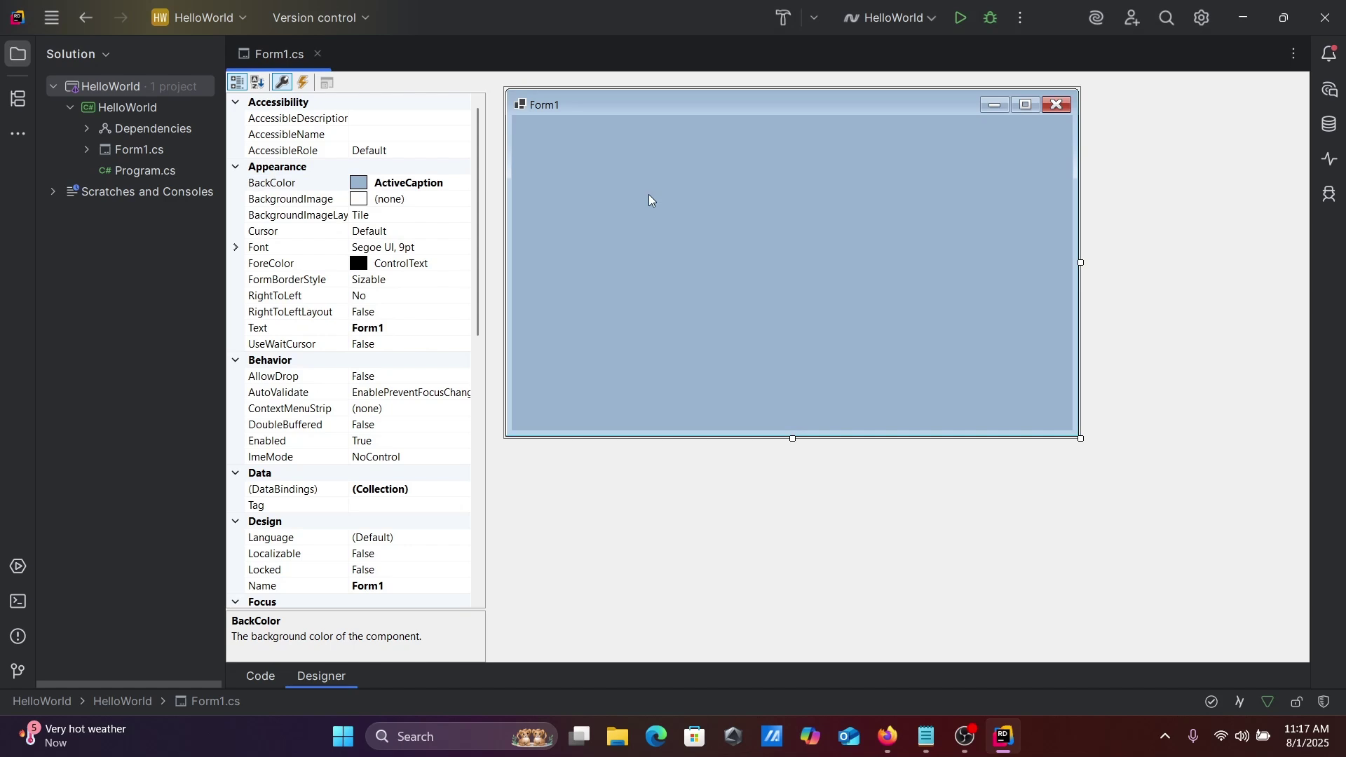
Step: Draw a Button from the Toolbox onto Form1 and select button1
left_click(1327, 193)
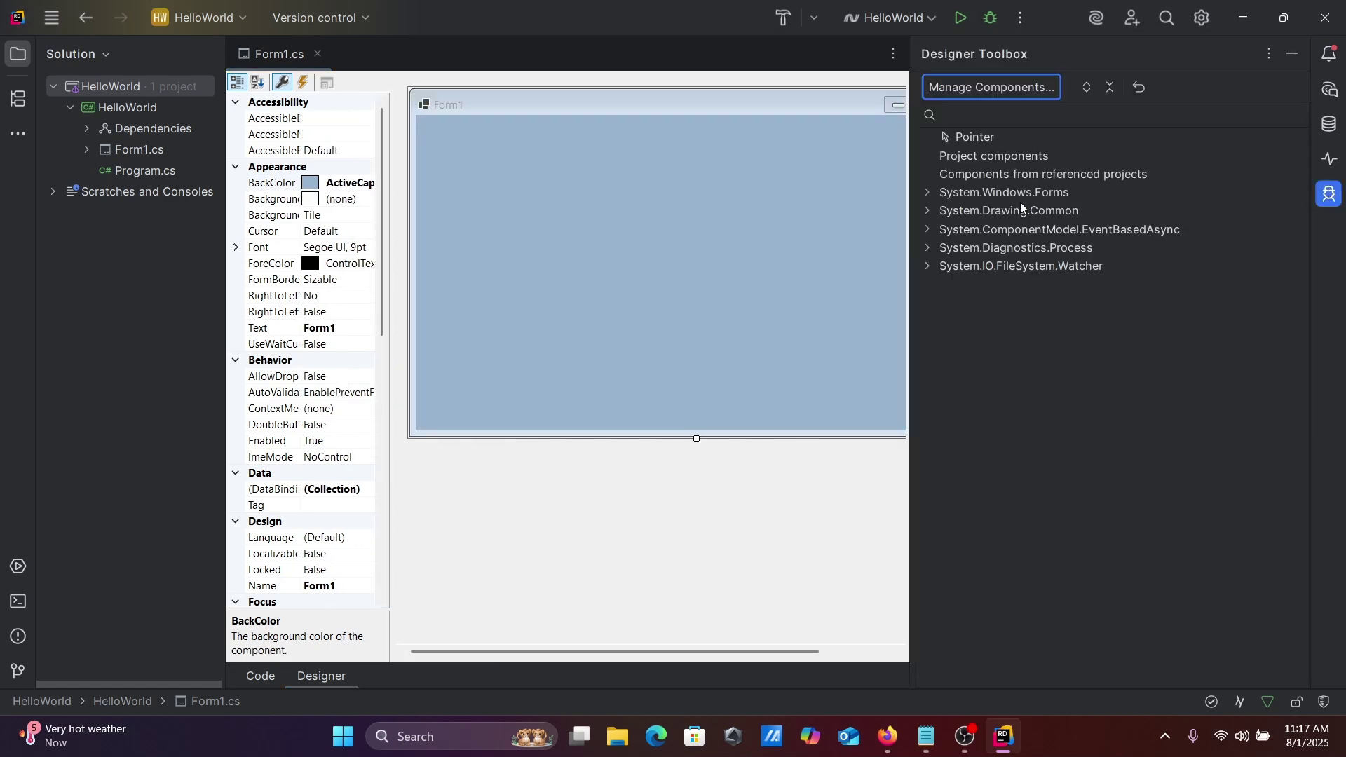
left_click(928, 193)
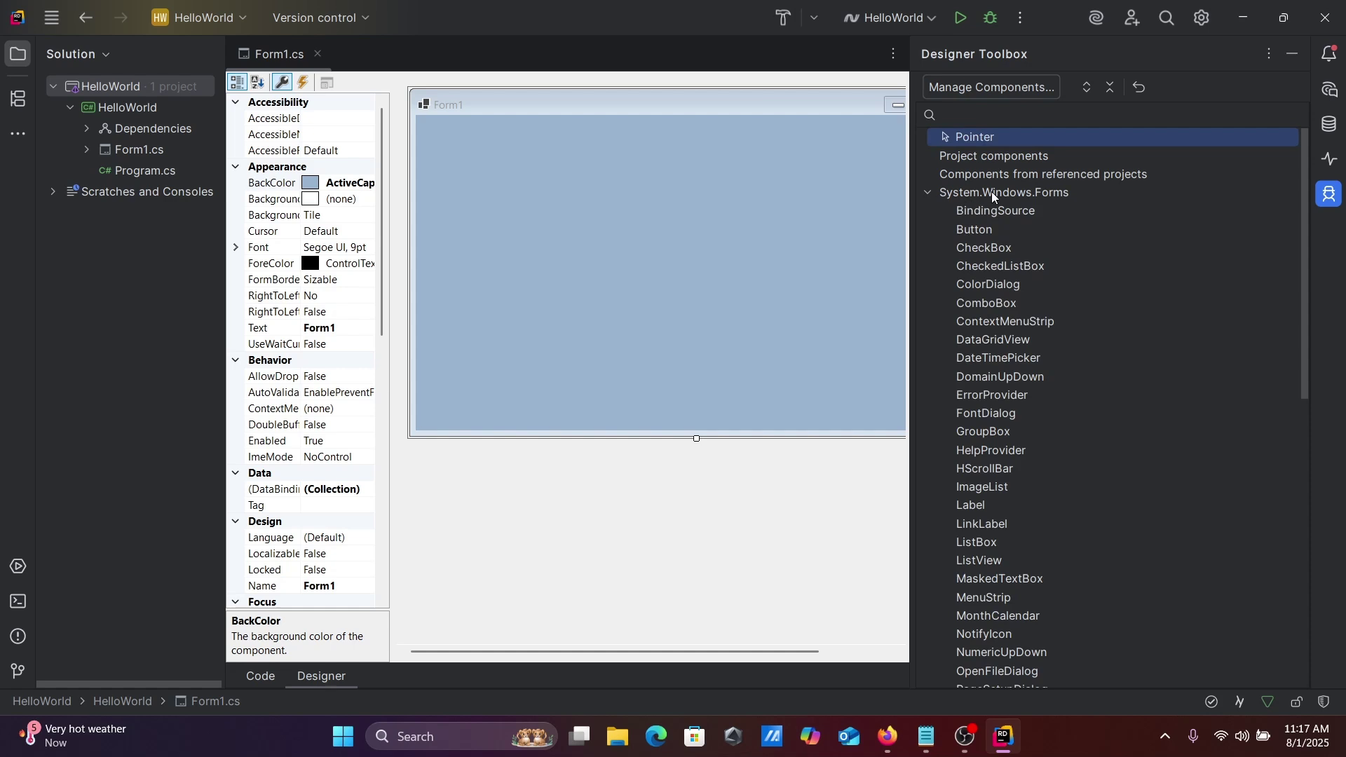
left_click(968, 228)
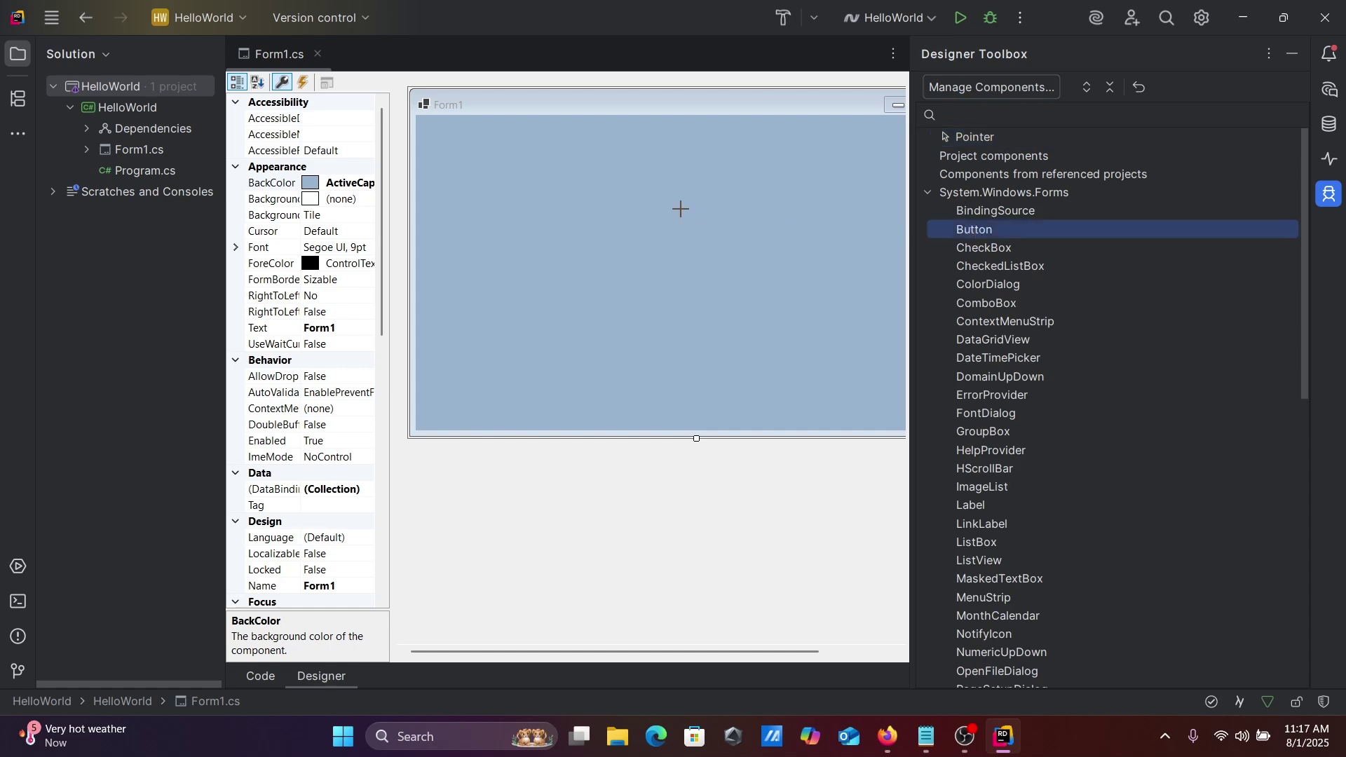
left_click_drag(564, 237, 682, 271)
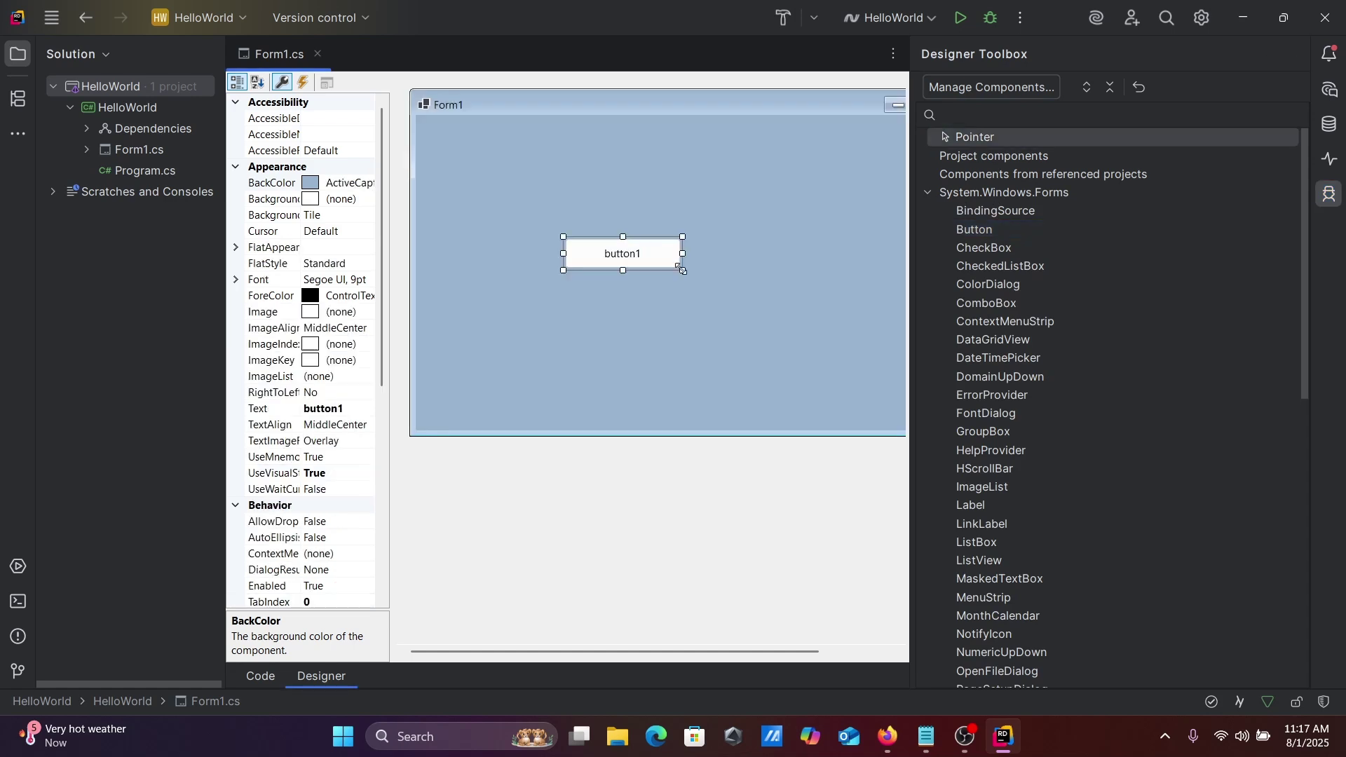
left_click(733, 257)
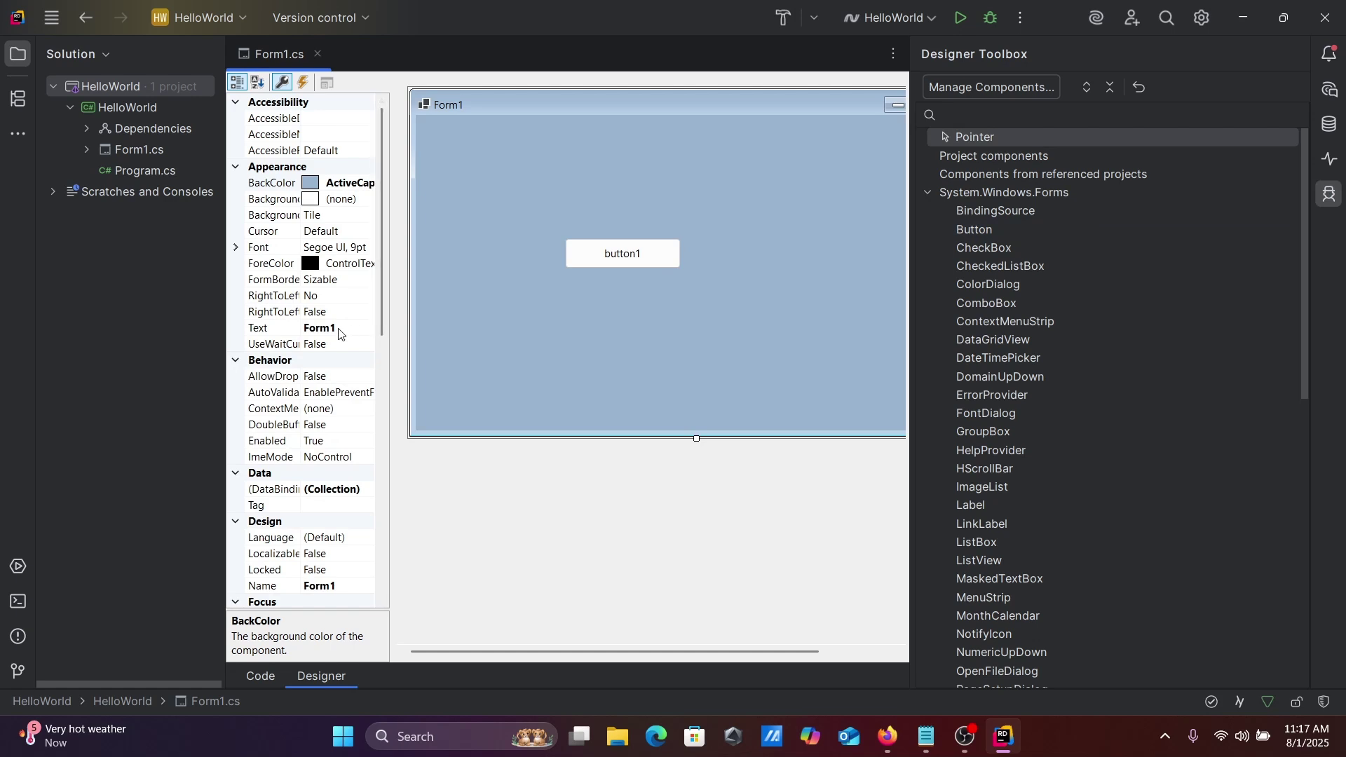
left_click(601, 263)
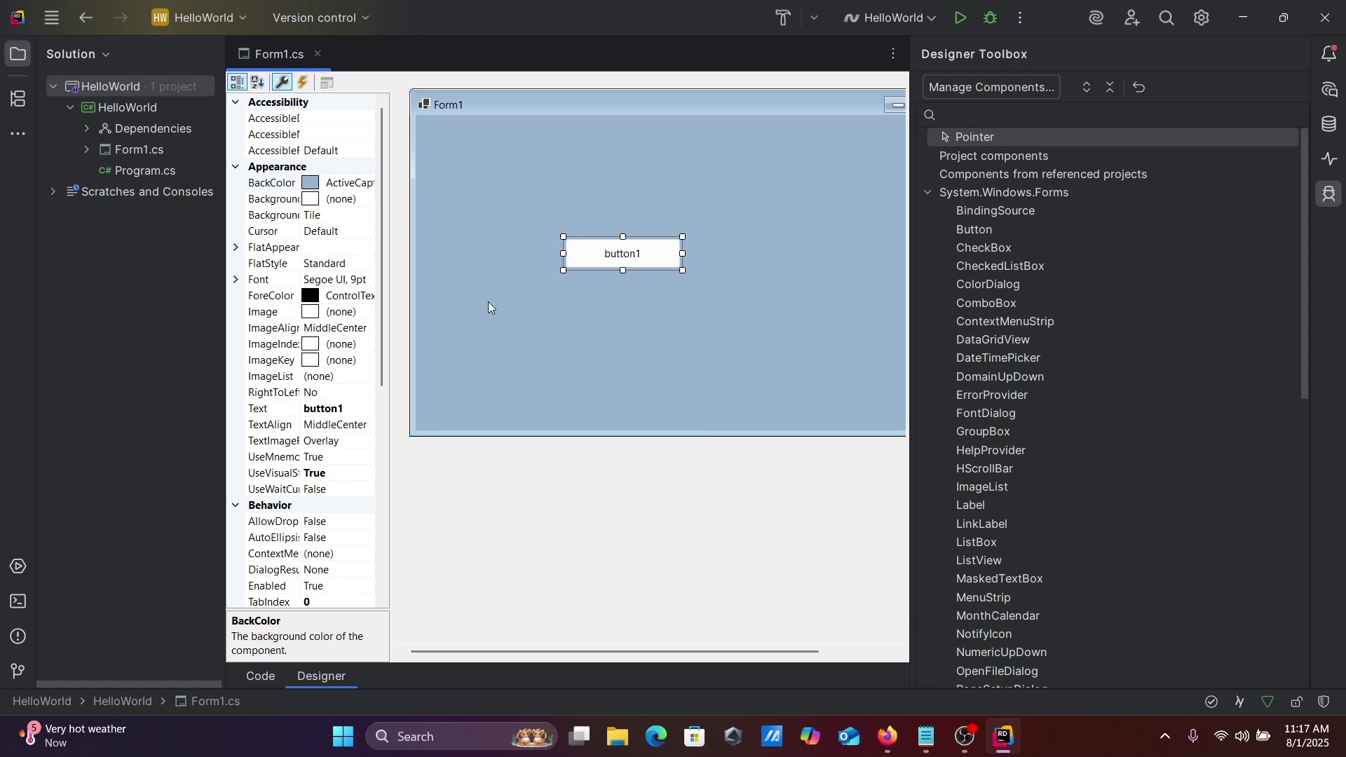
Step: Change button1's Text caption from button1 to 'Click Me'
left_click(346, 408)
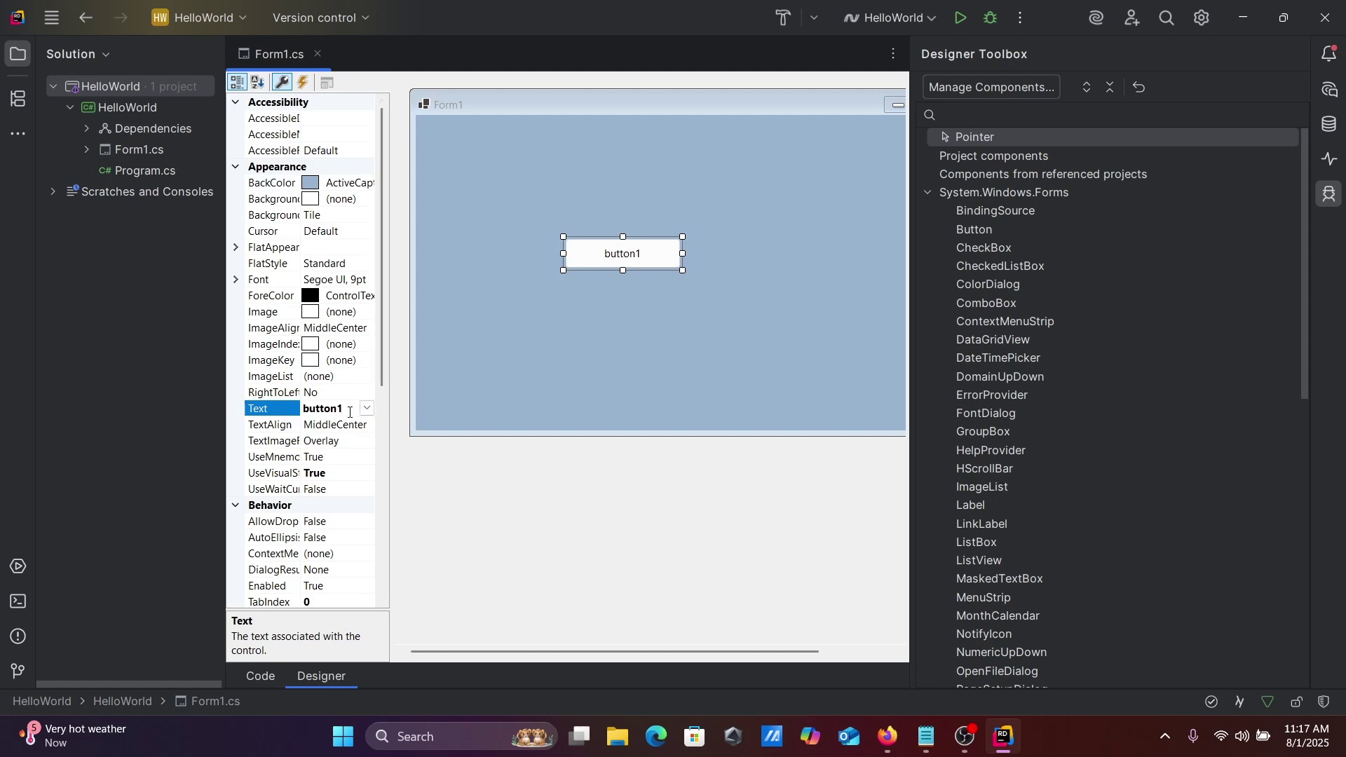
double_click(339, 410)
key("BackSpace")
type("Cli")
type("ck")
type(" Me")
key("Return")
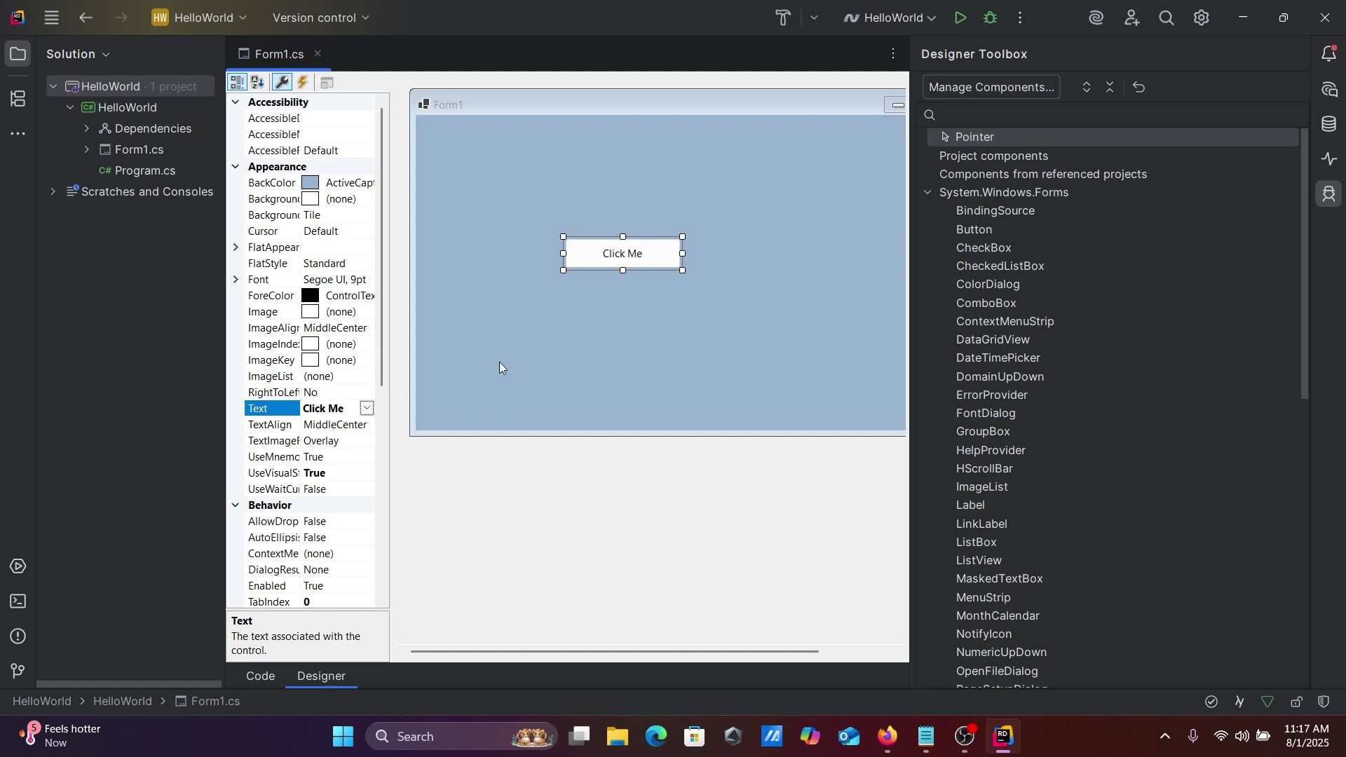
left_click(629, 325)
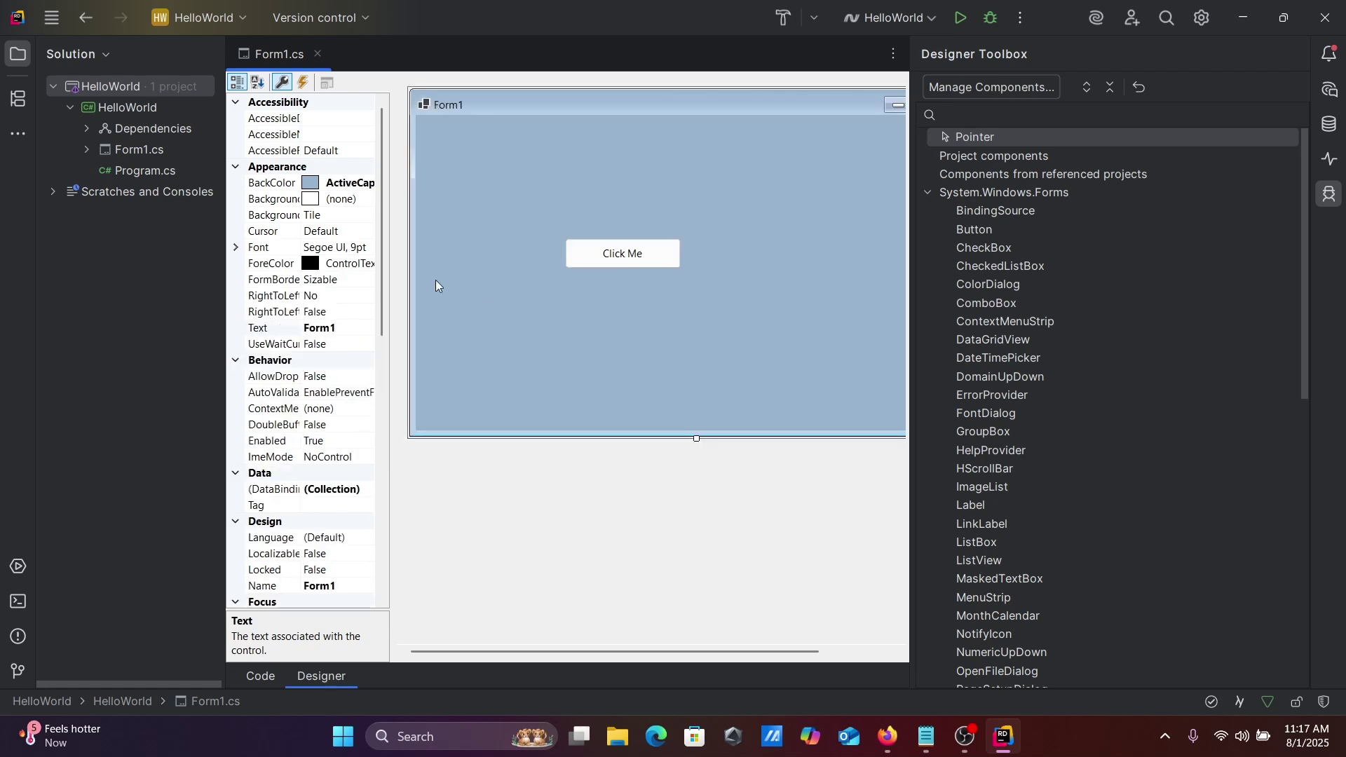
Step: Draw label1 from the Toolbox below the button, then reselect the Click Me button
left_click(968, 505)
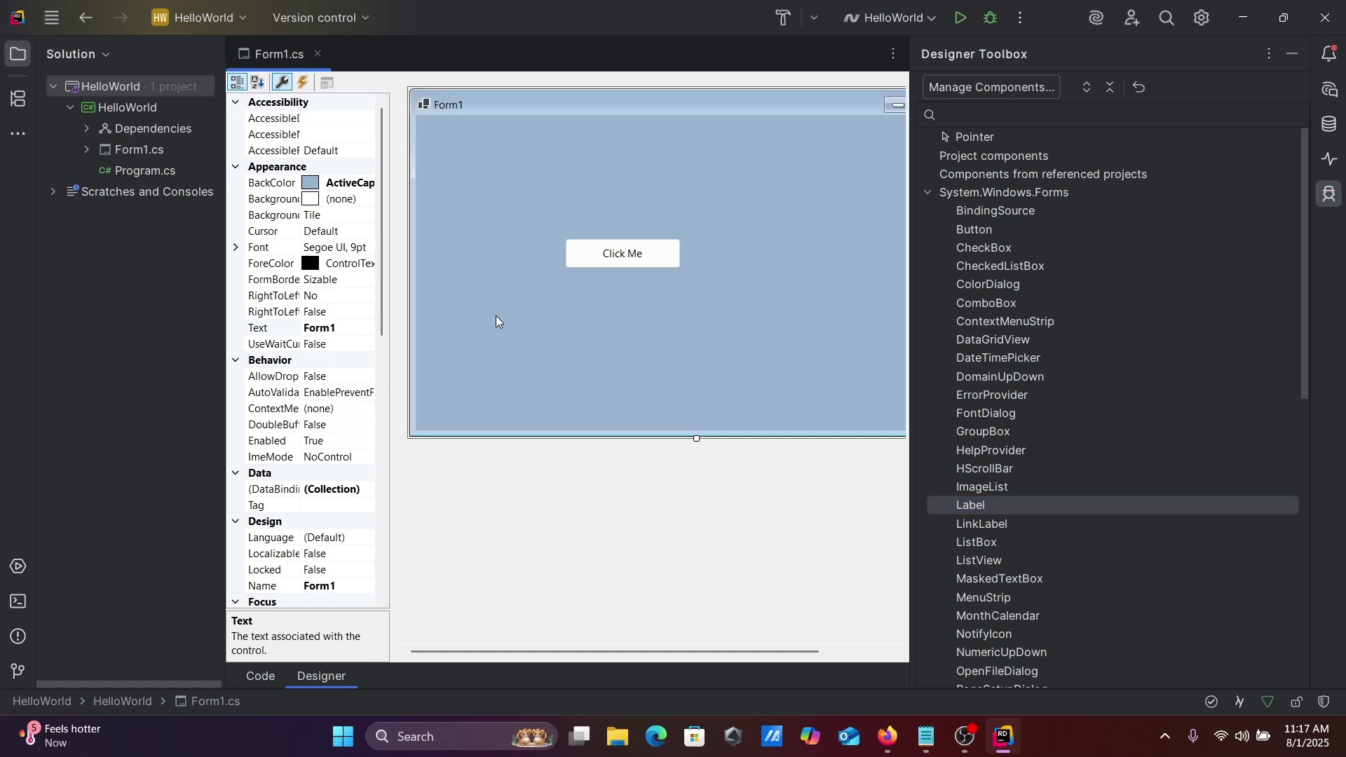
left_click_drag(494, 313, 603, 359)
left_click(507, 301)
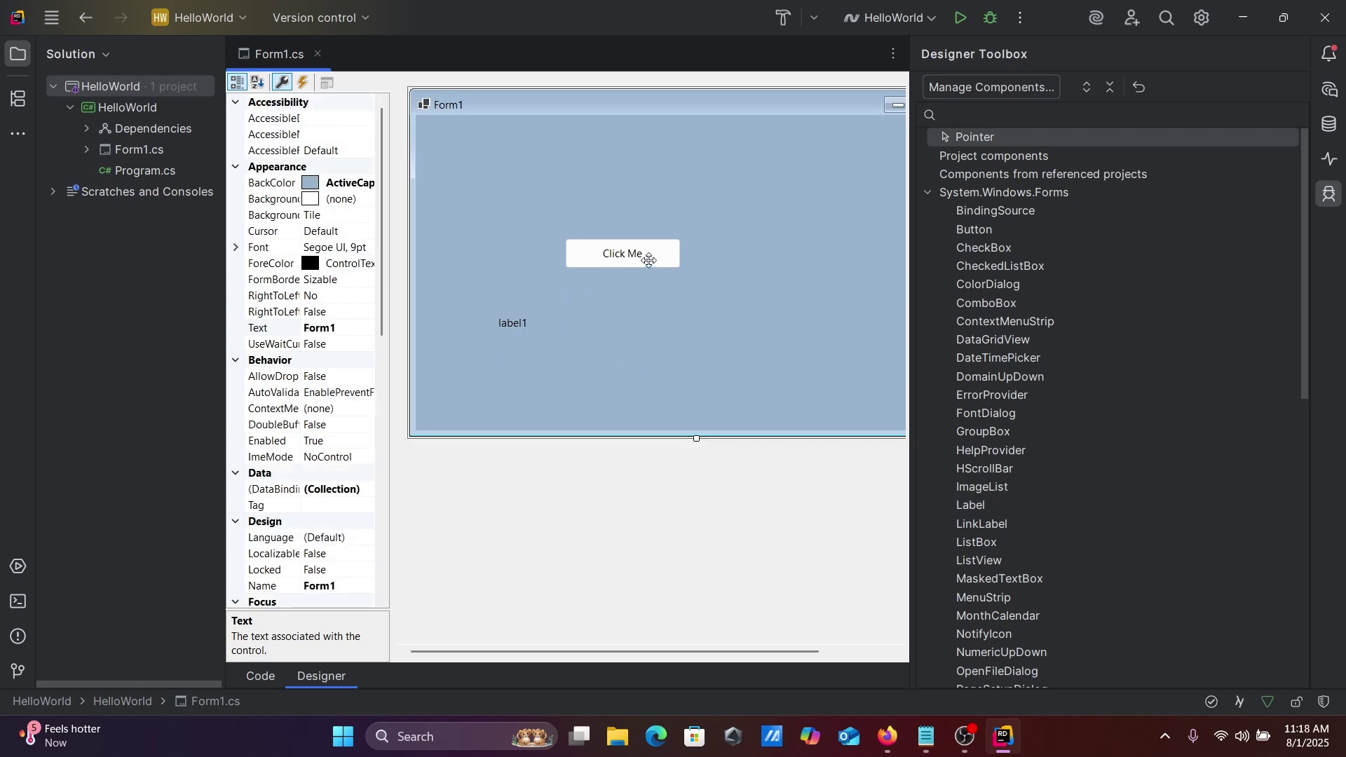
left_click(619, 256)
Step: Replace the throw statement in button1_Click with label1.Text = "Hello World";
double_click(619, 257)
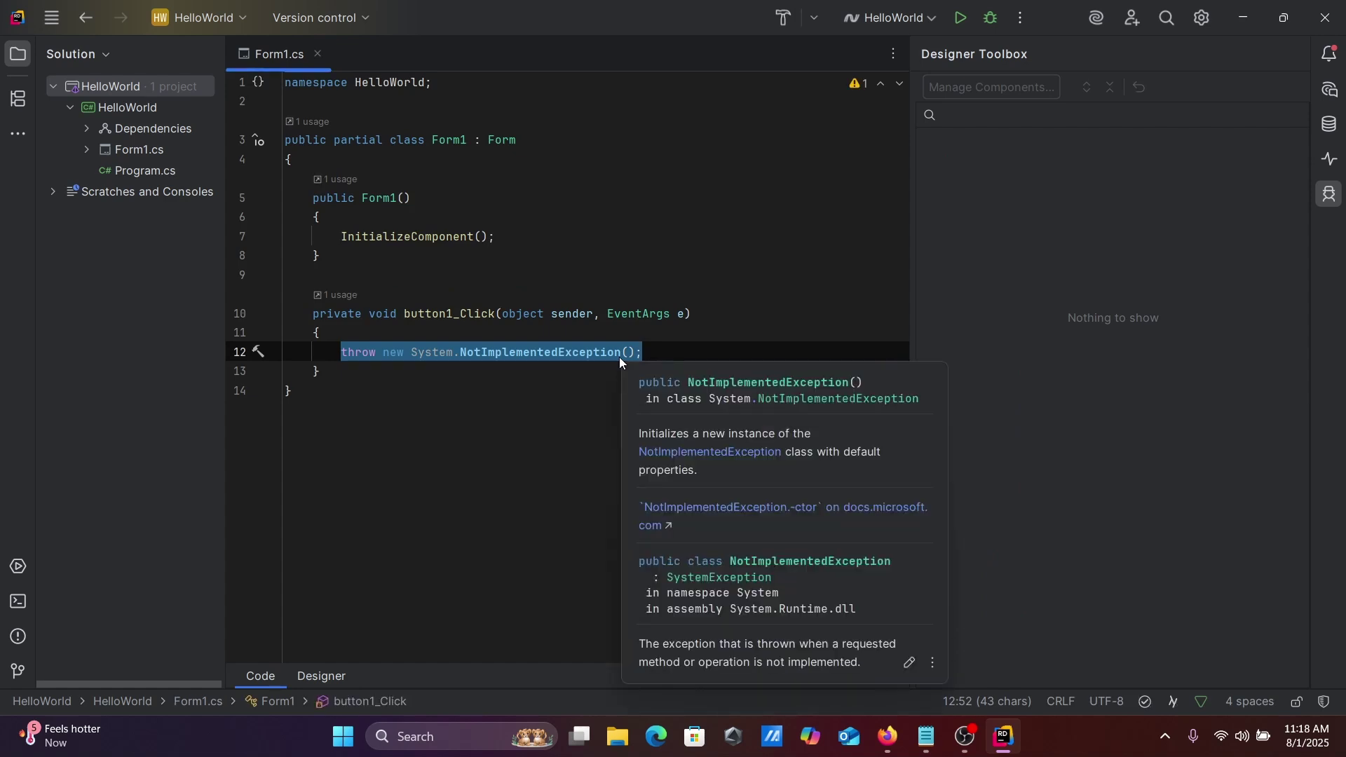
key("Delete")
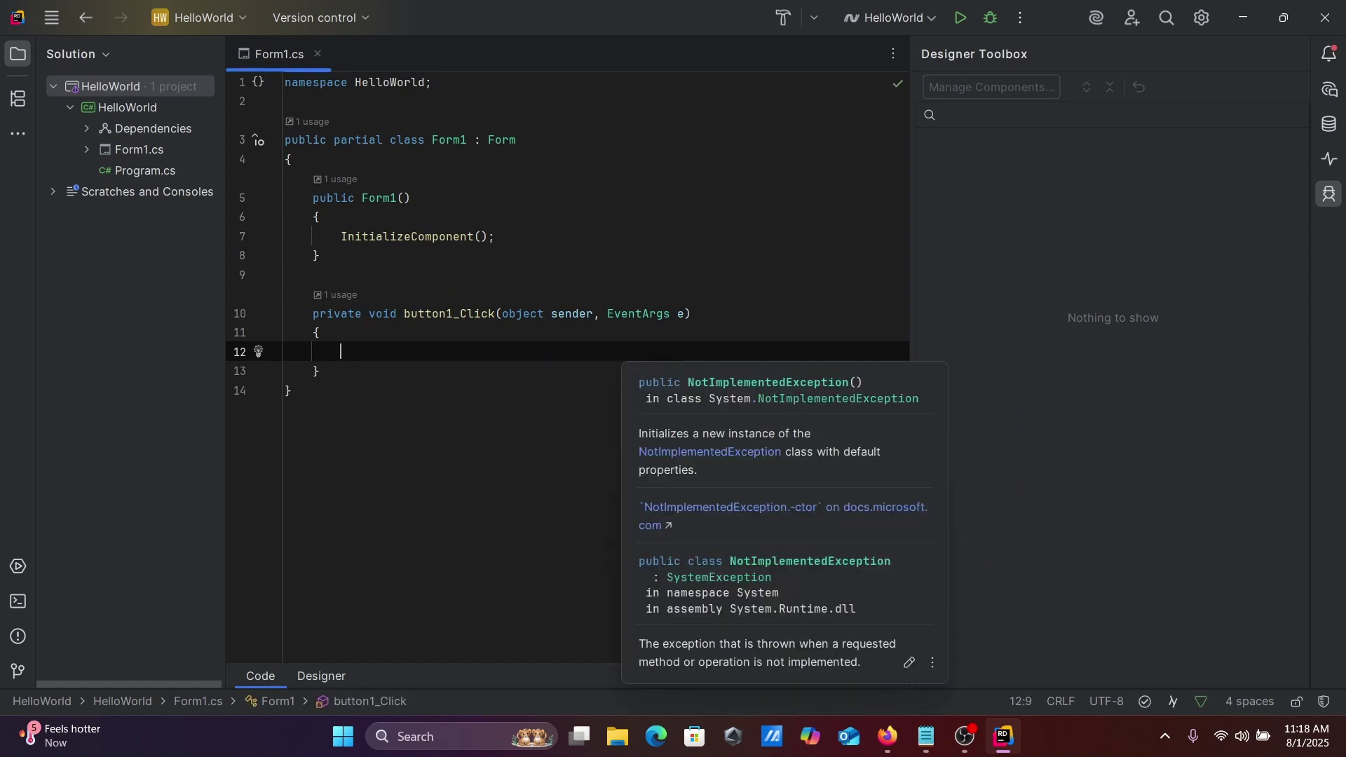
type("La")
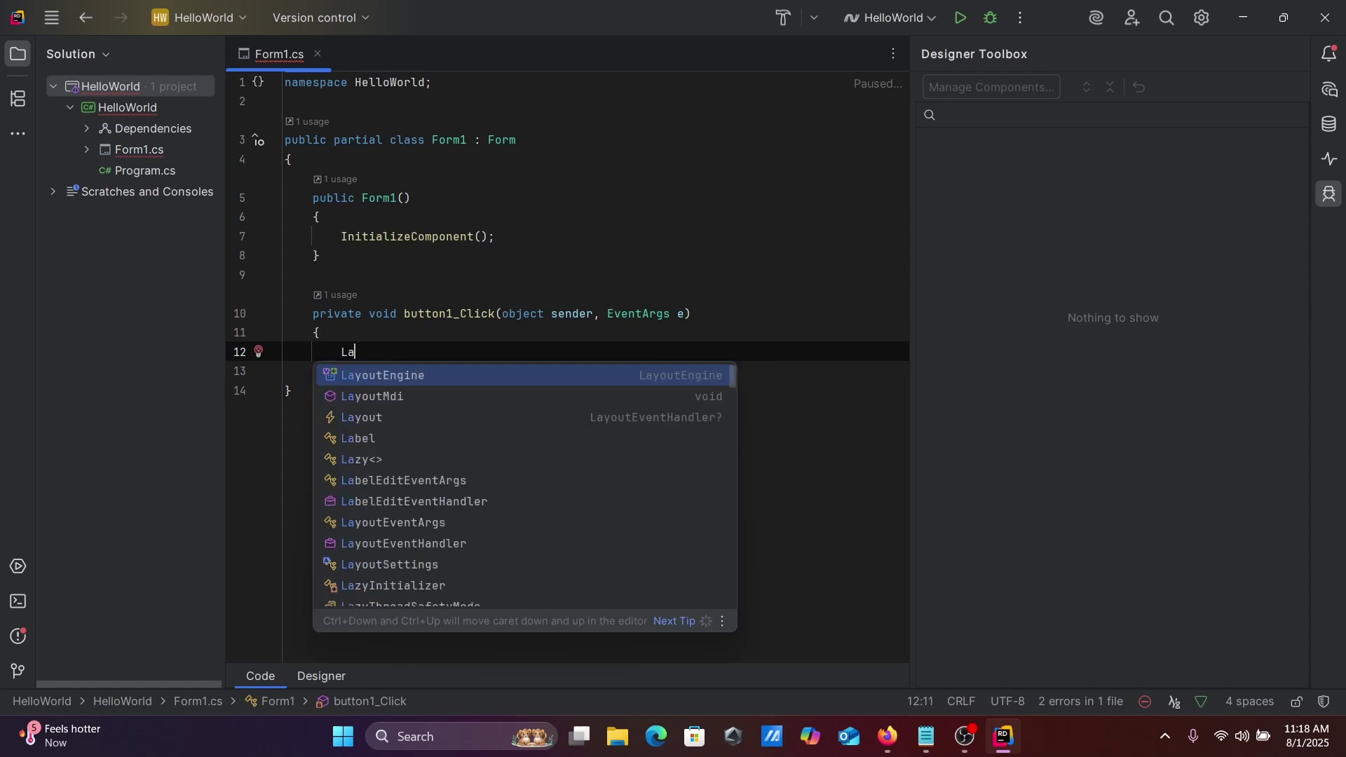
type("bel")
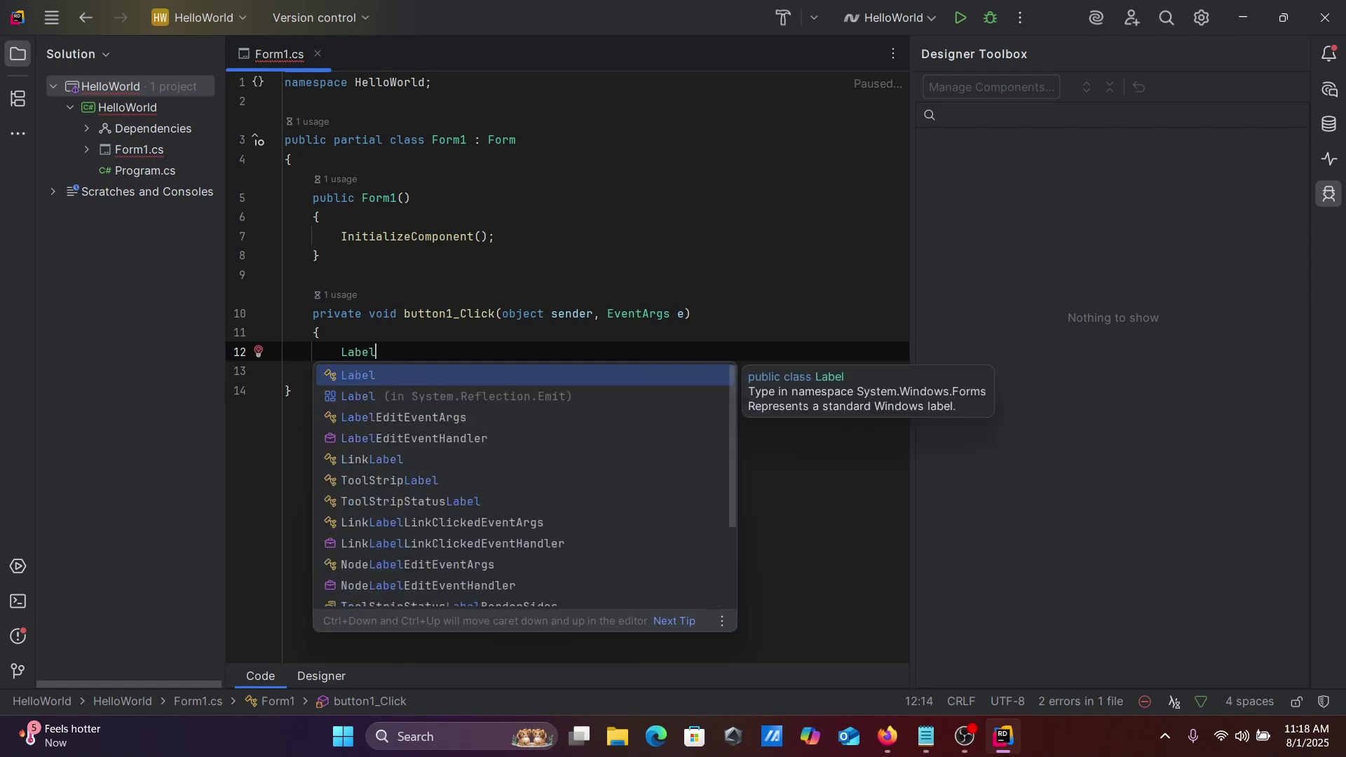
type("1.")
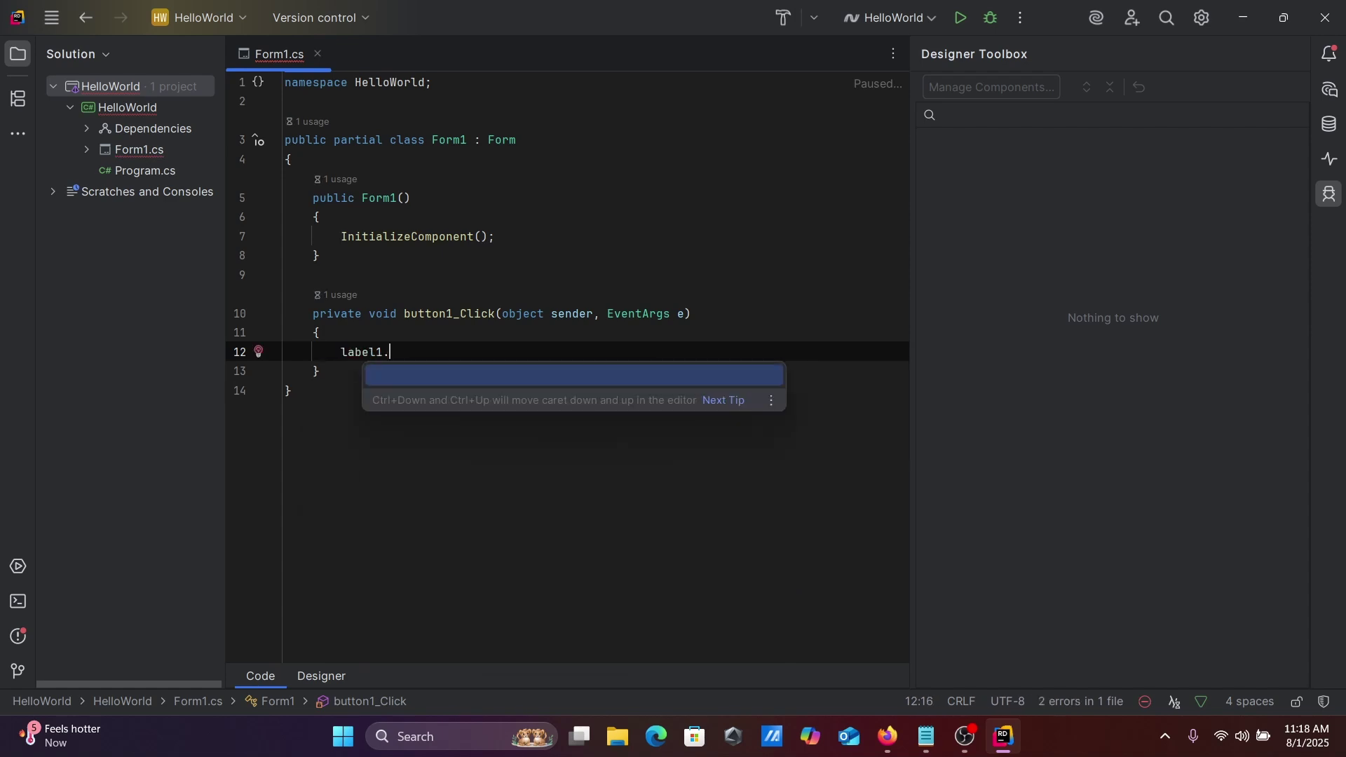
type("T")
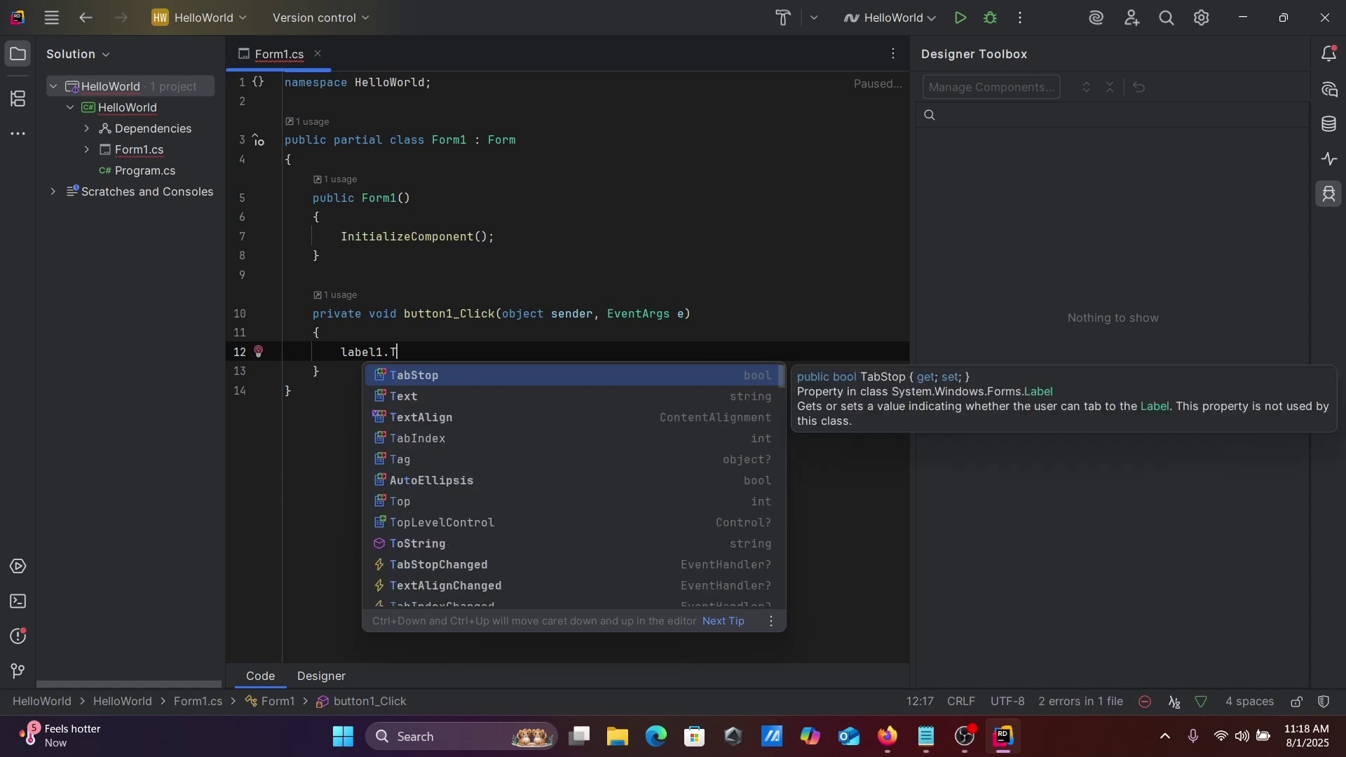
key("Down")
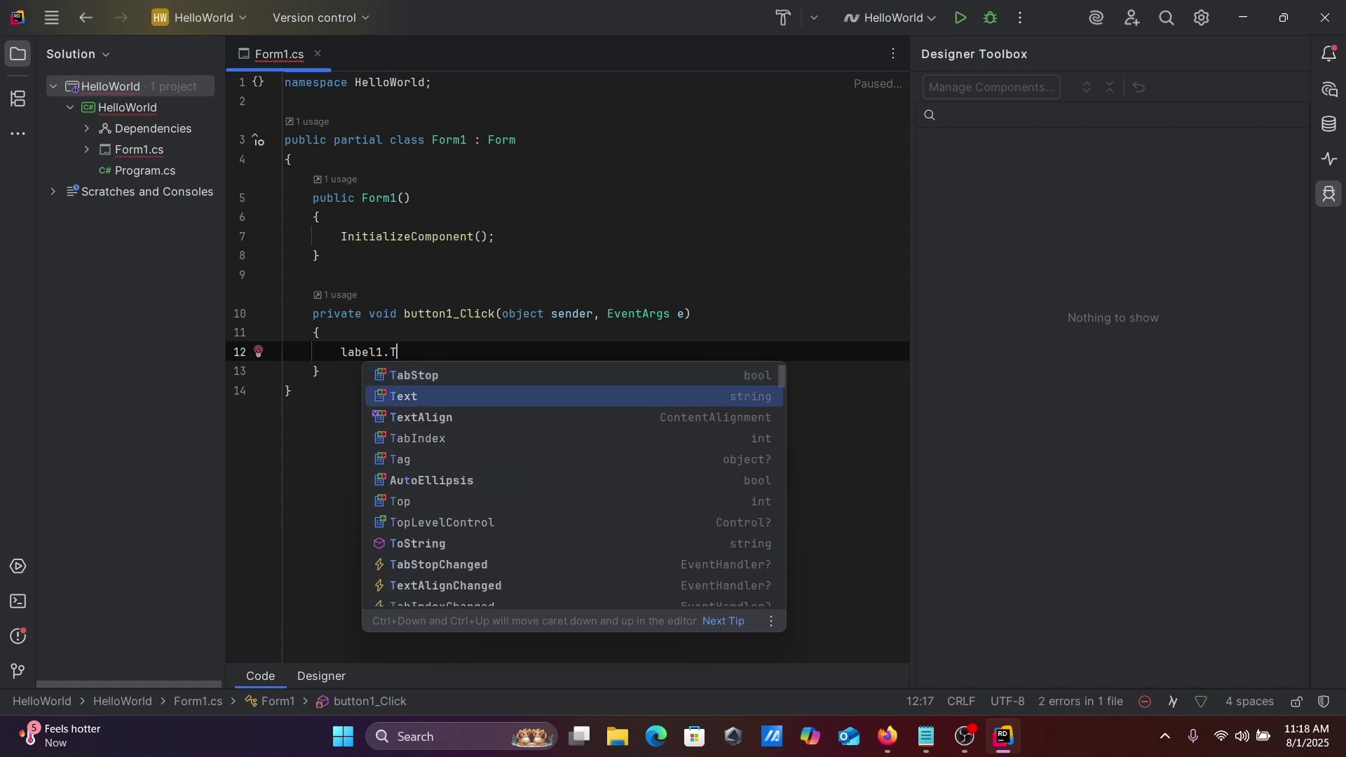
key("Return")
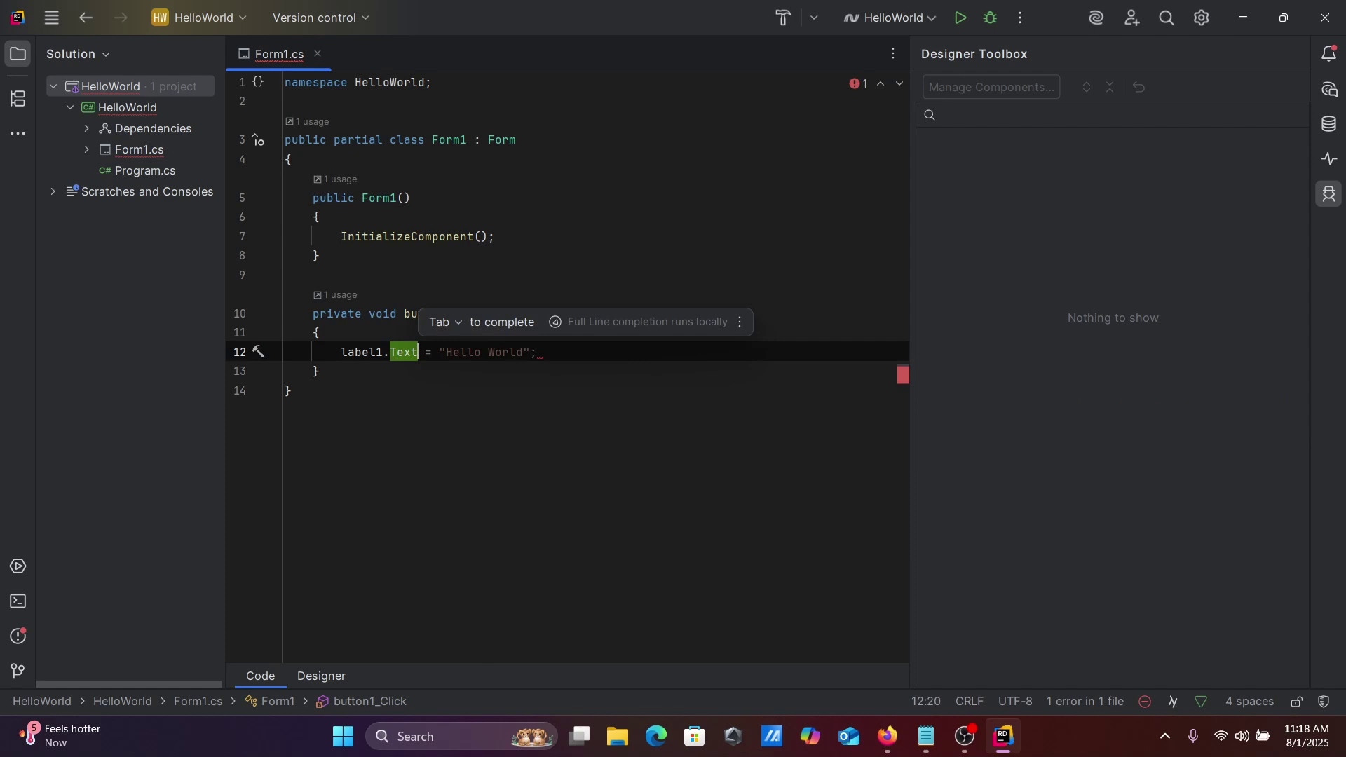
type("= \"Hel")
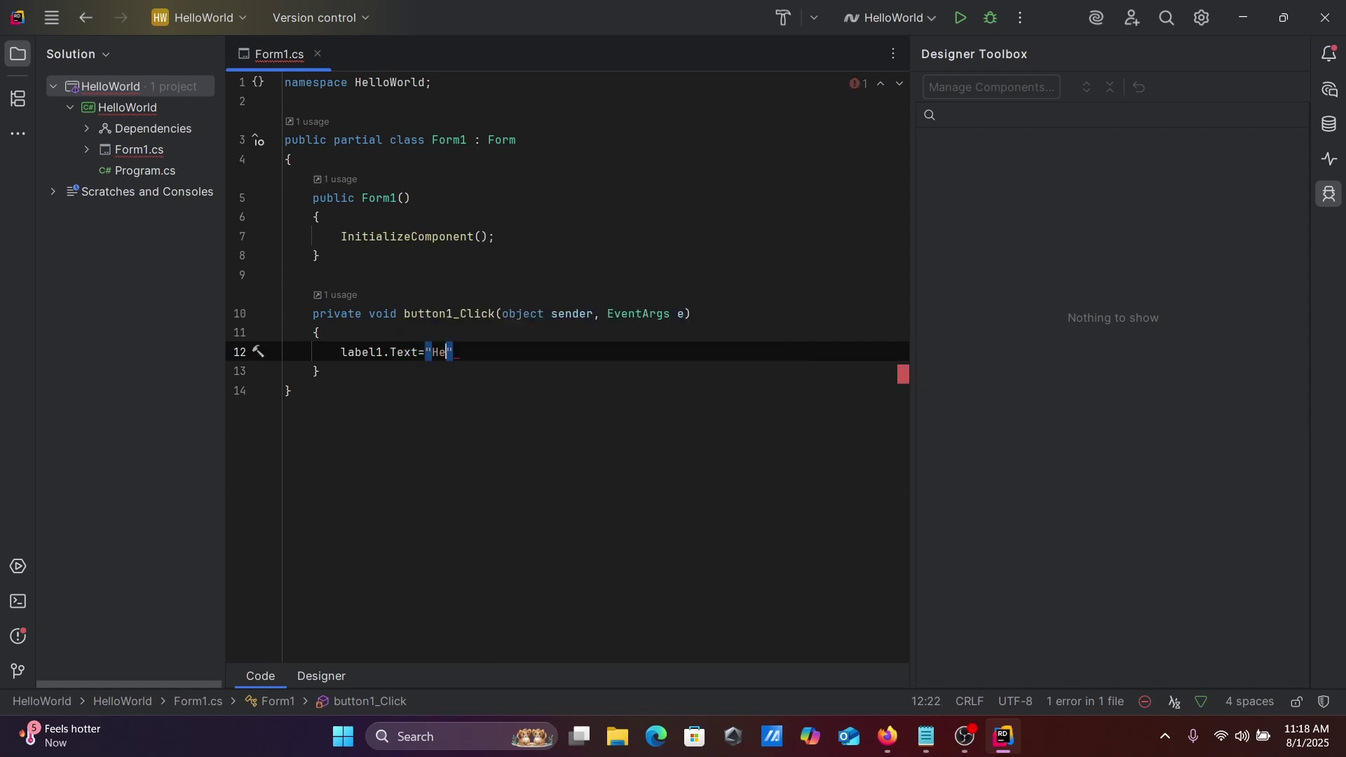
type("lo Wo")
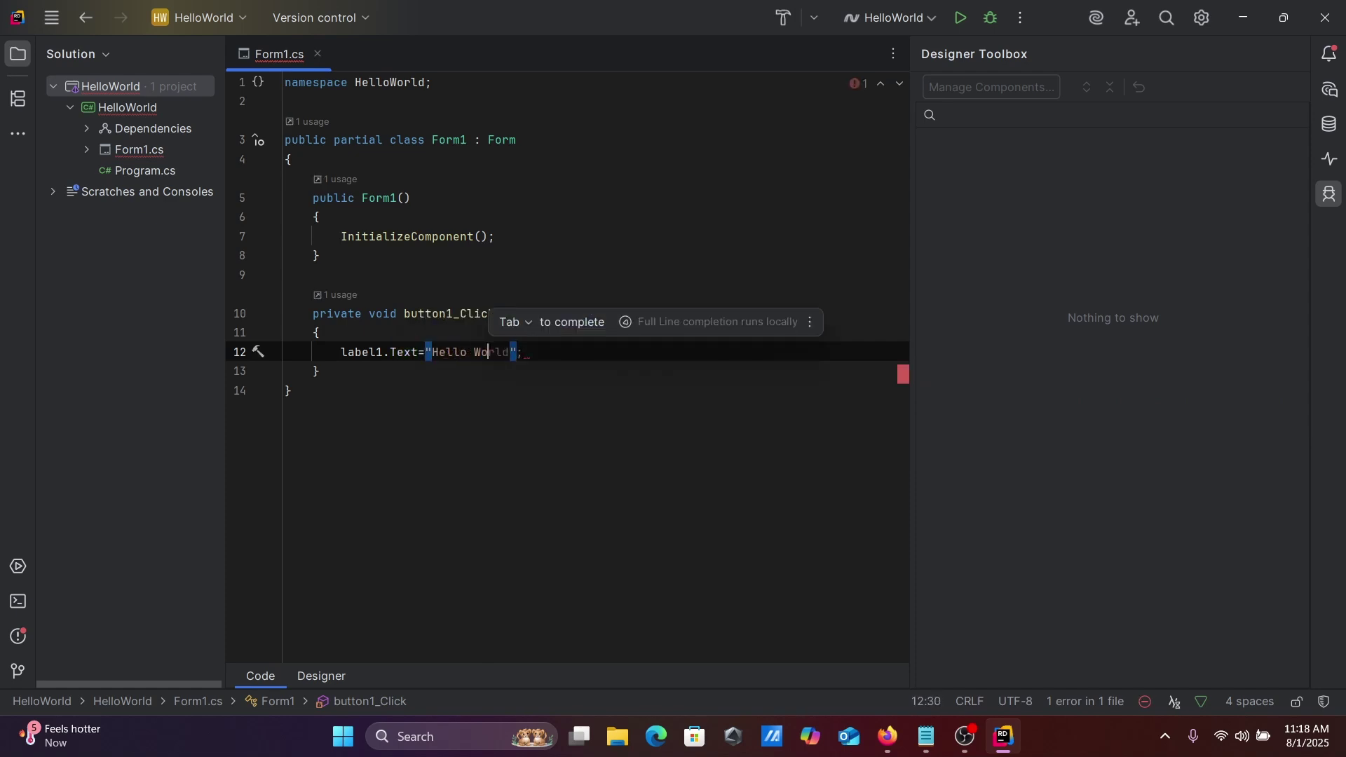
type("rld\"")
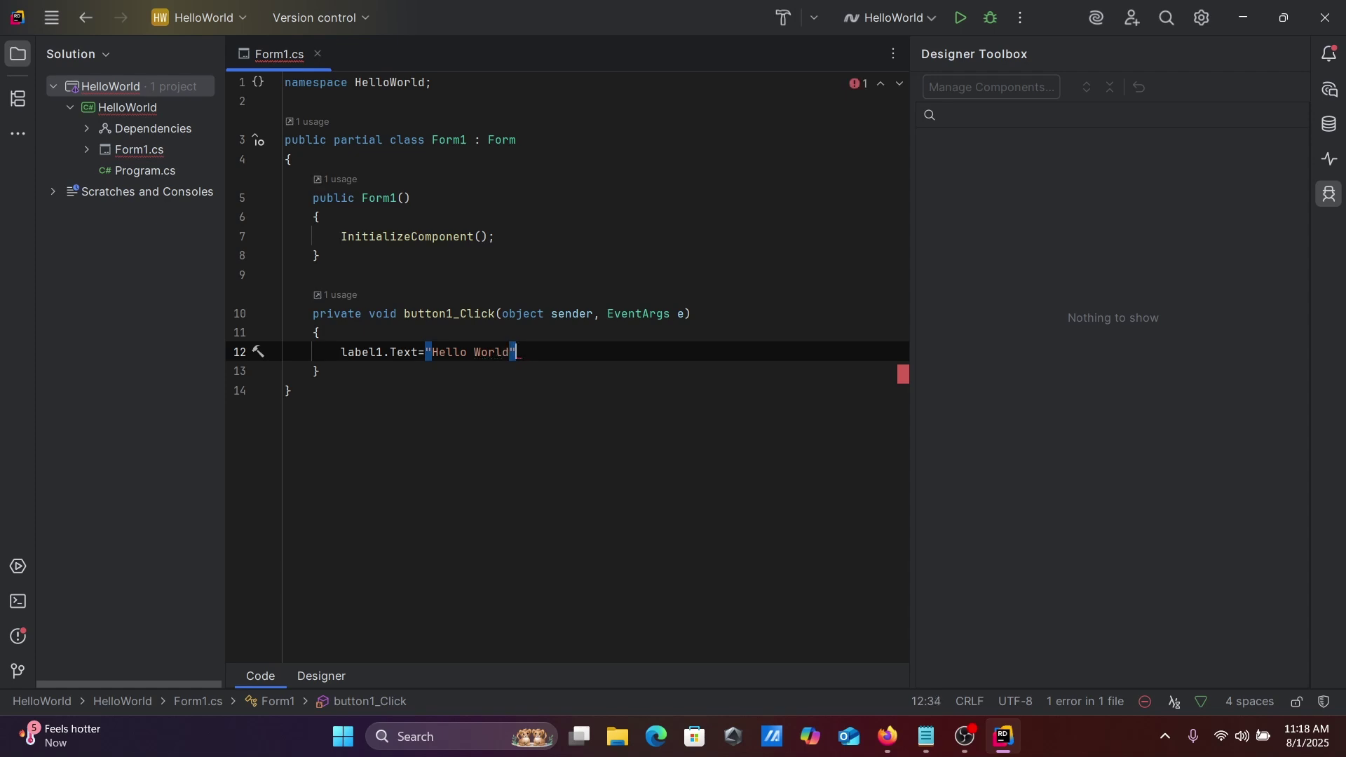
type(";")
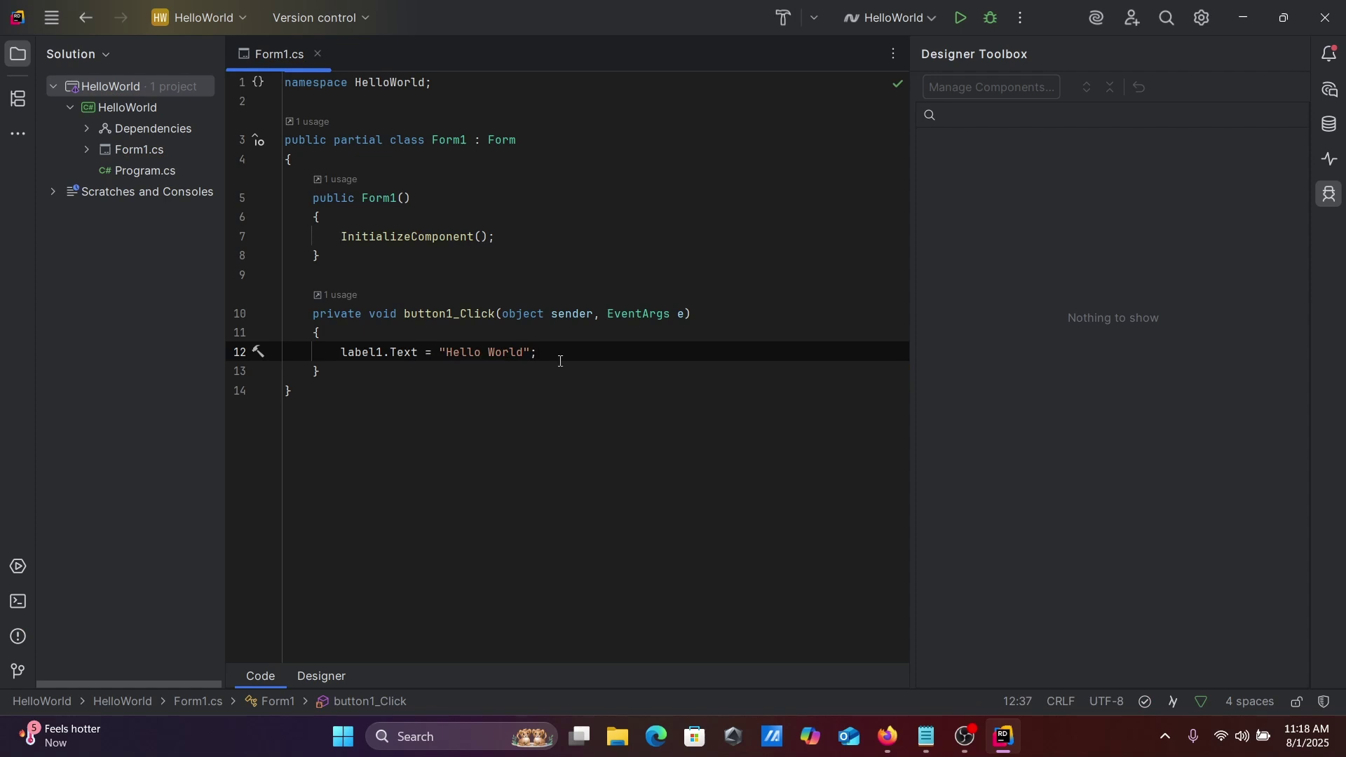
Step: Return to the Form1 designer, close the Toolbox, and run the HelloWorld app
left_click(325, 676)
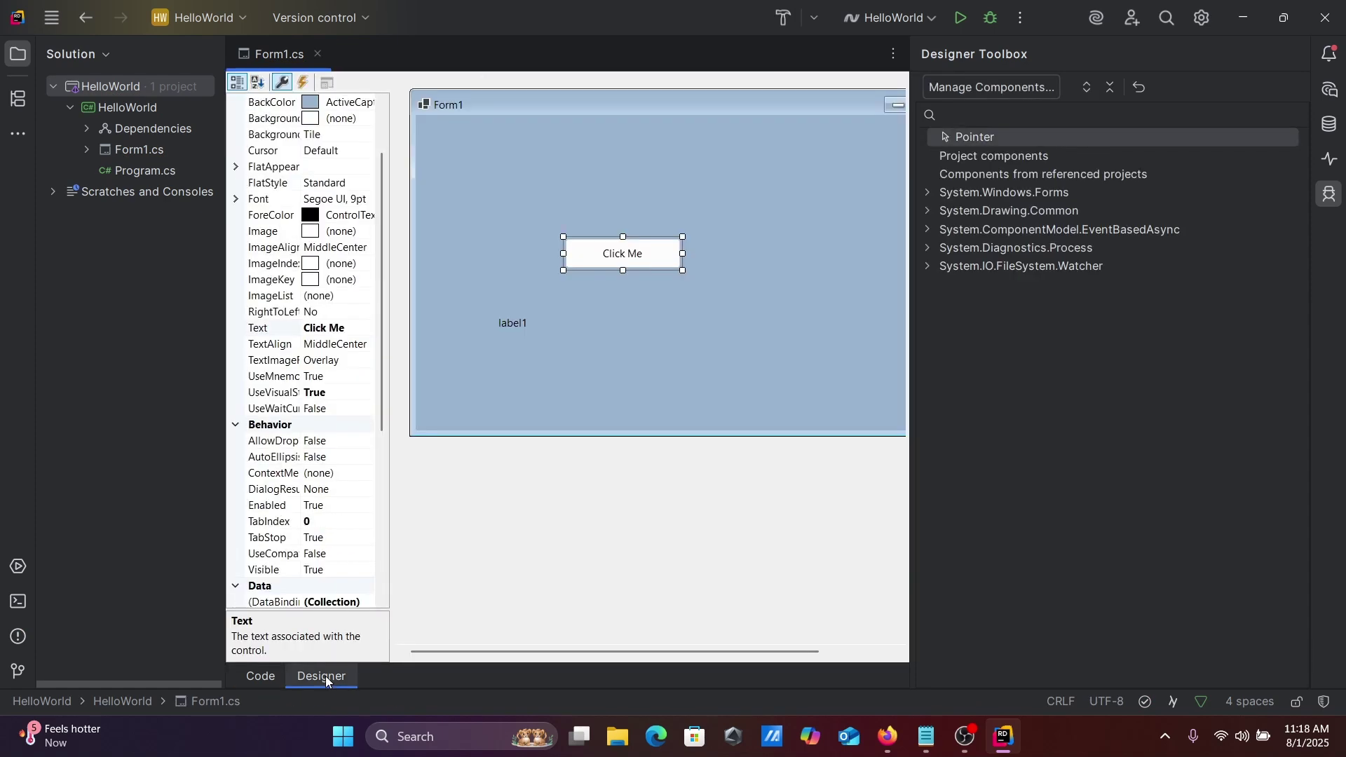
left_click(1328, 194)
left_click(825, 191)
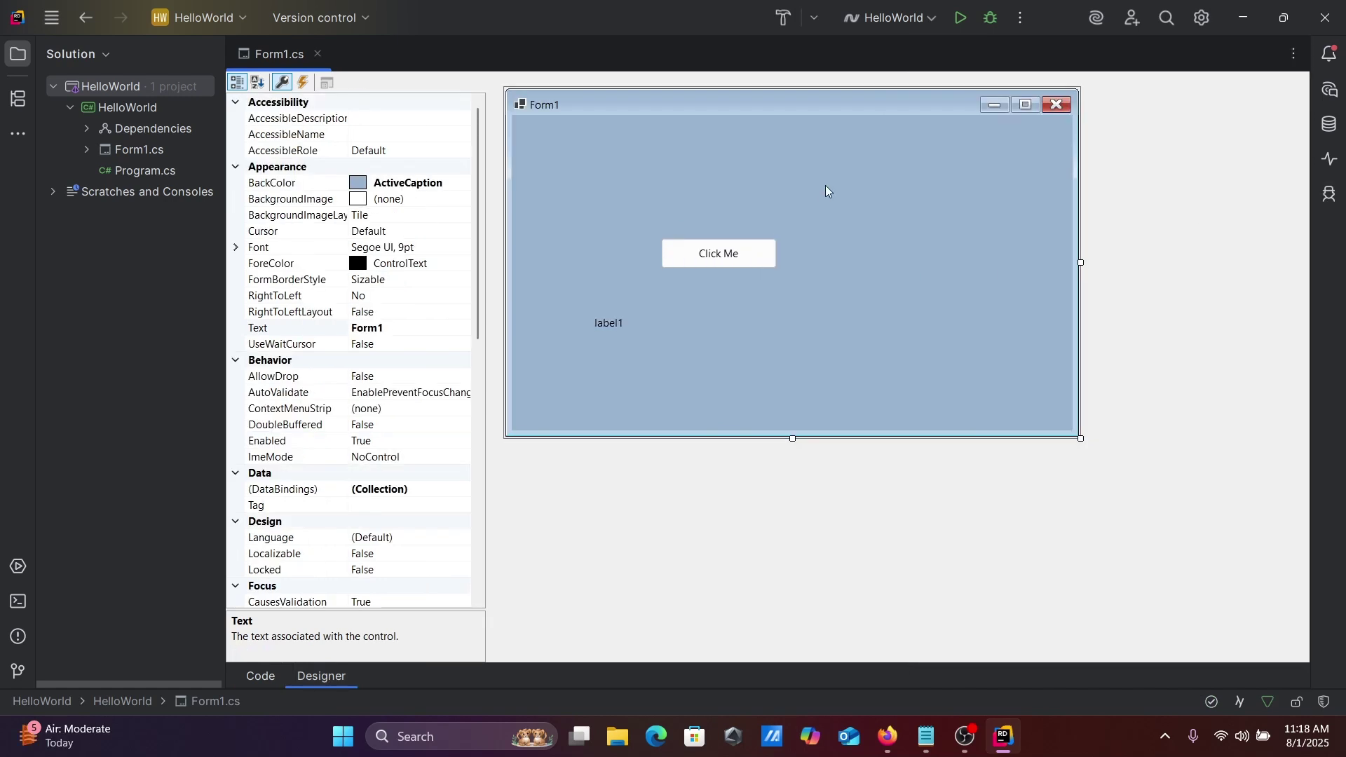
left_click(955, 18)
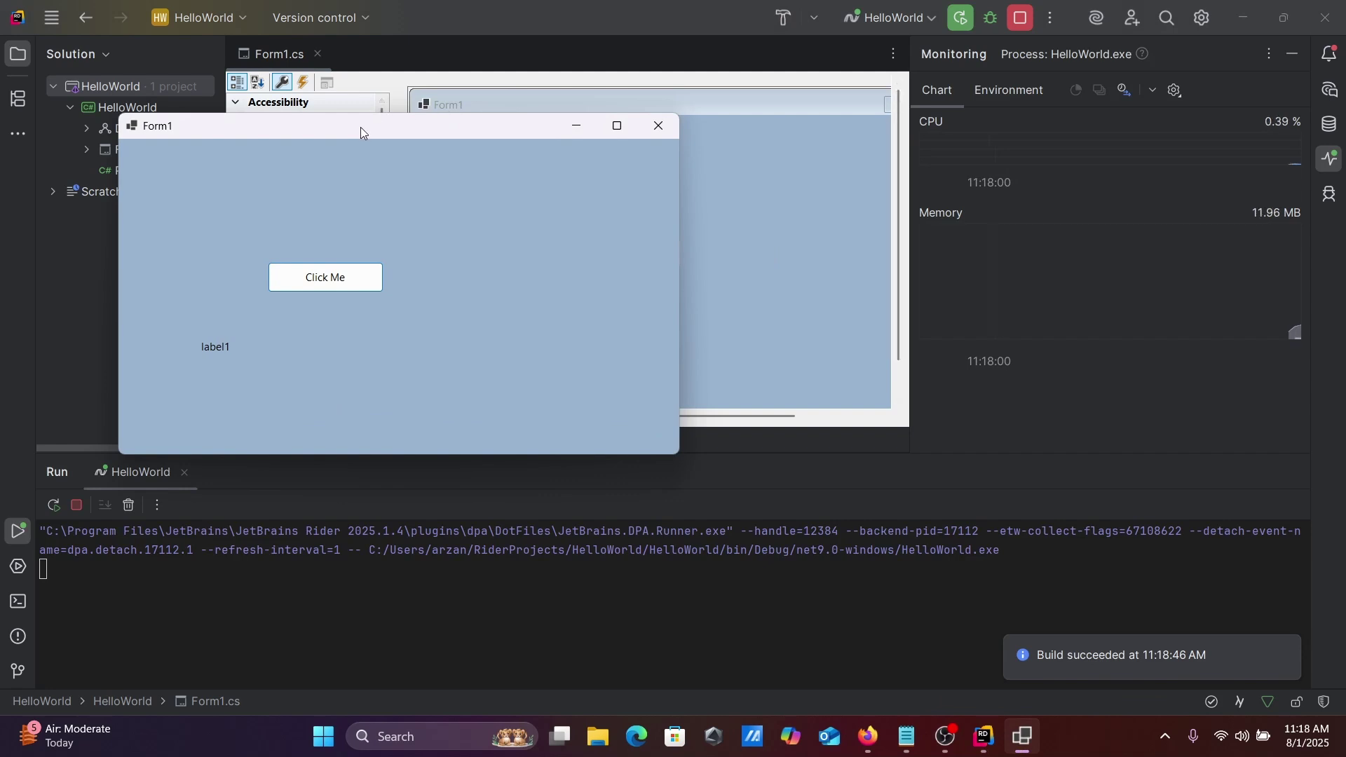
Step: Move the running form into view, click Click Me to show Hello World, then close it
left_click_drag(361, 127, 600, 271)
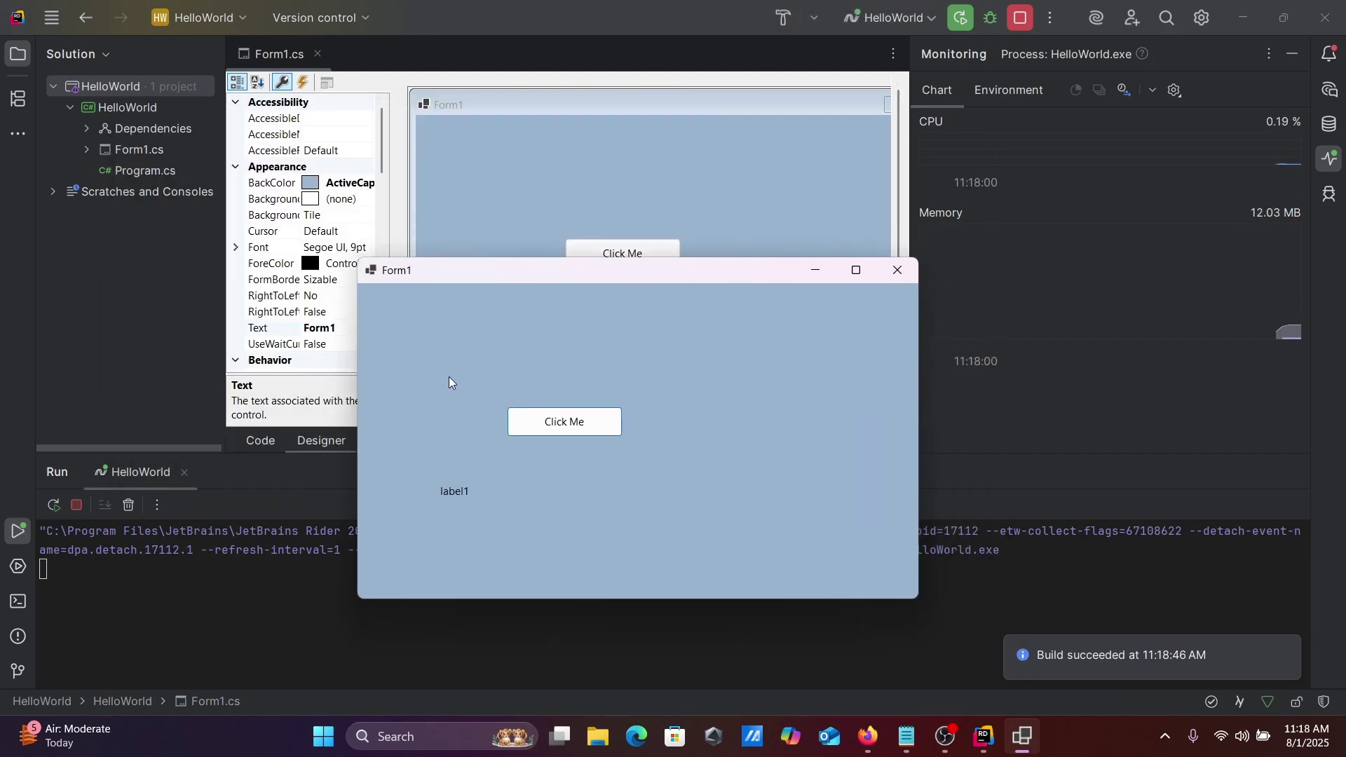
left_click(557, 427)
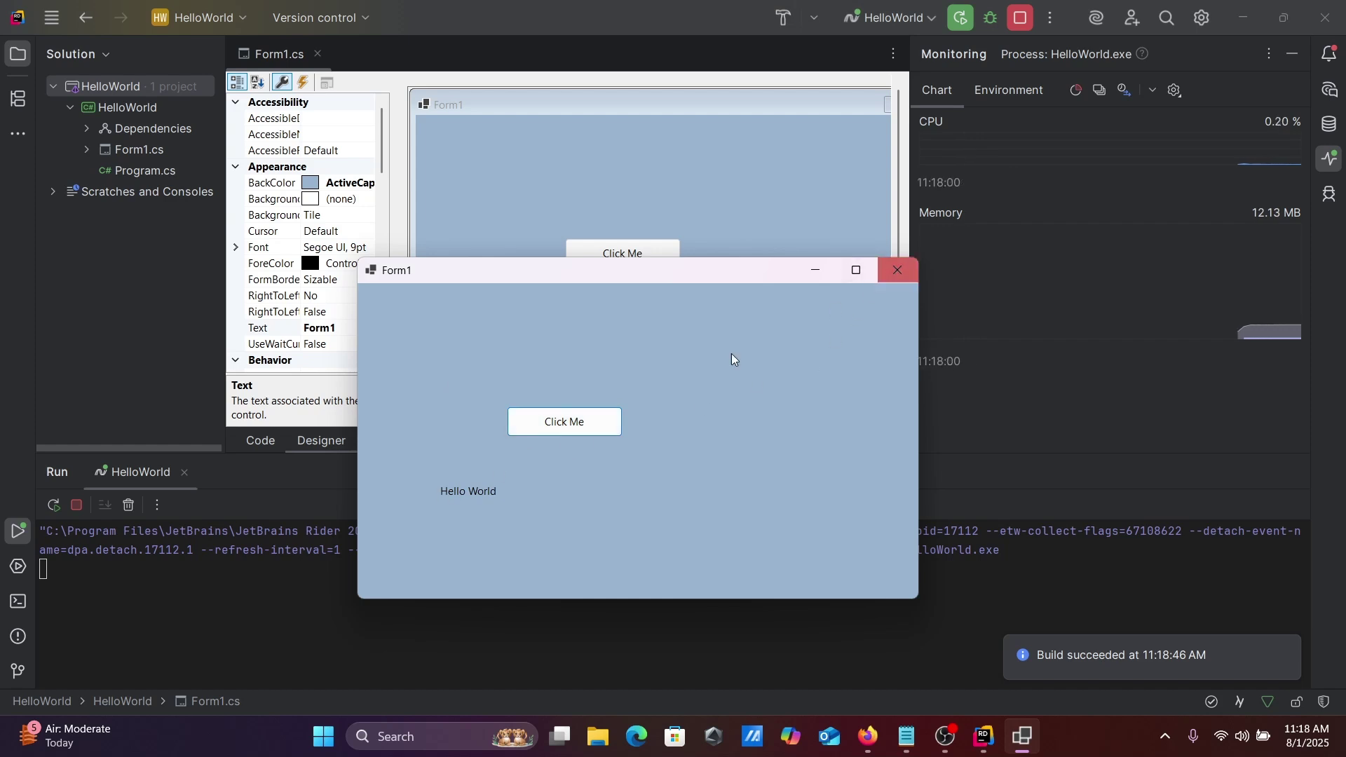
left_click(560, 433)
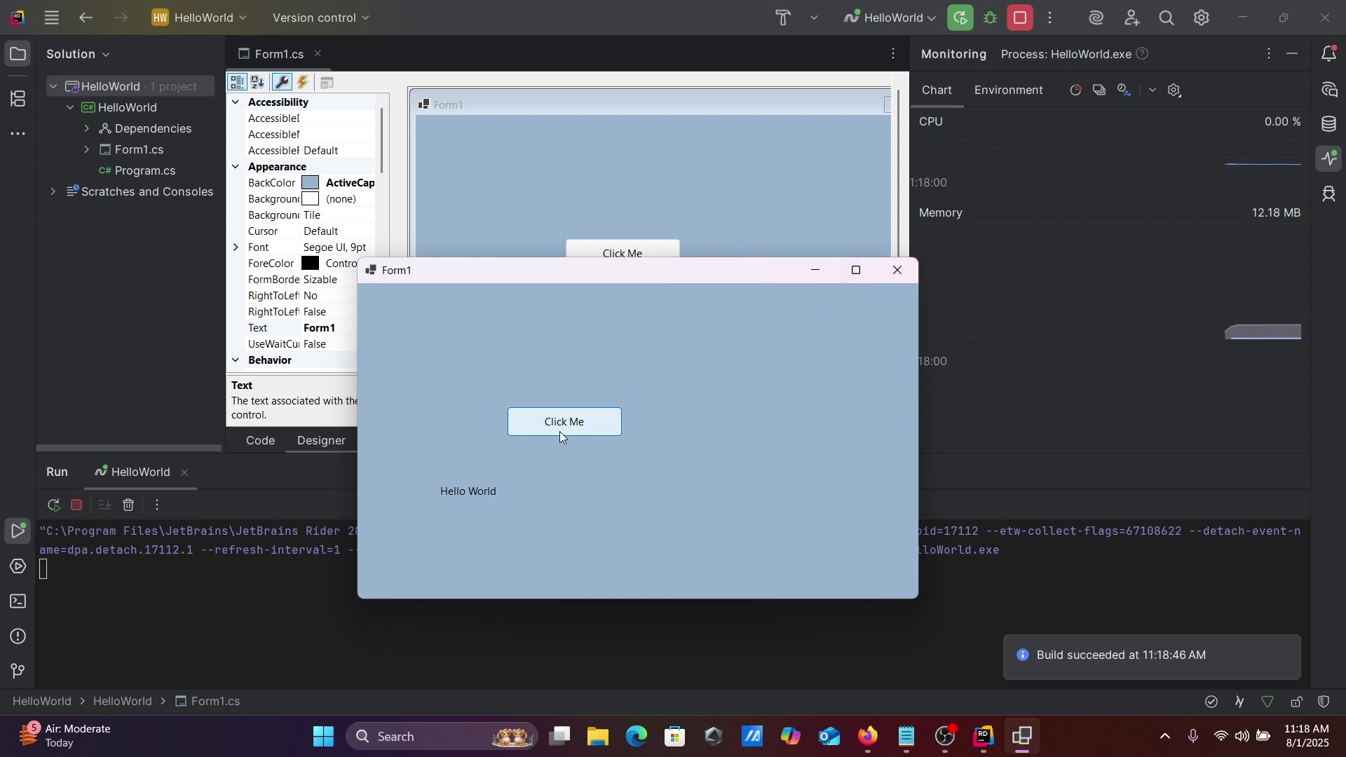
left_click(894, 272)
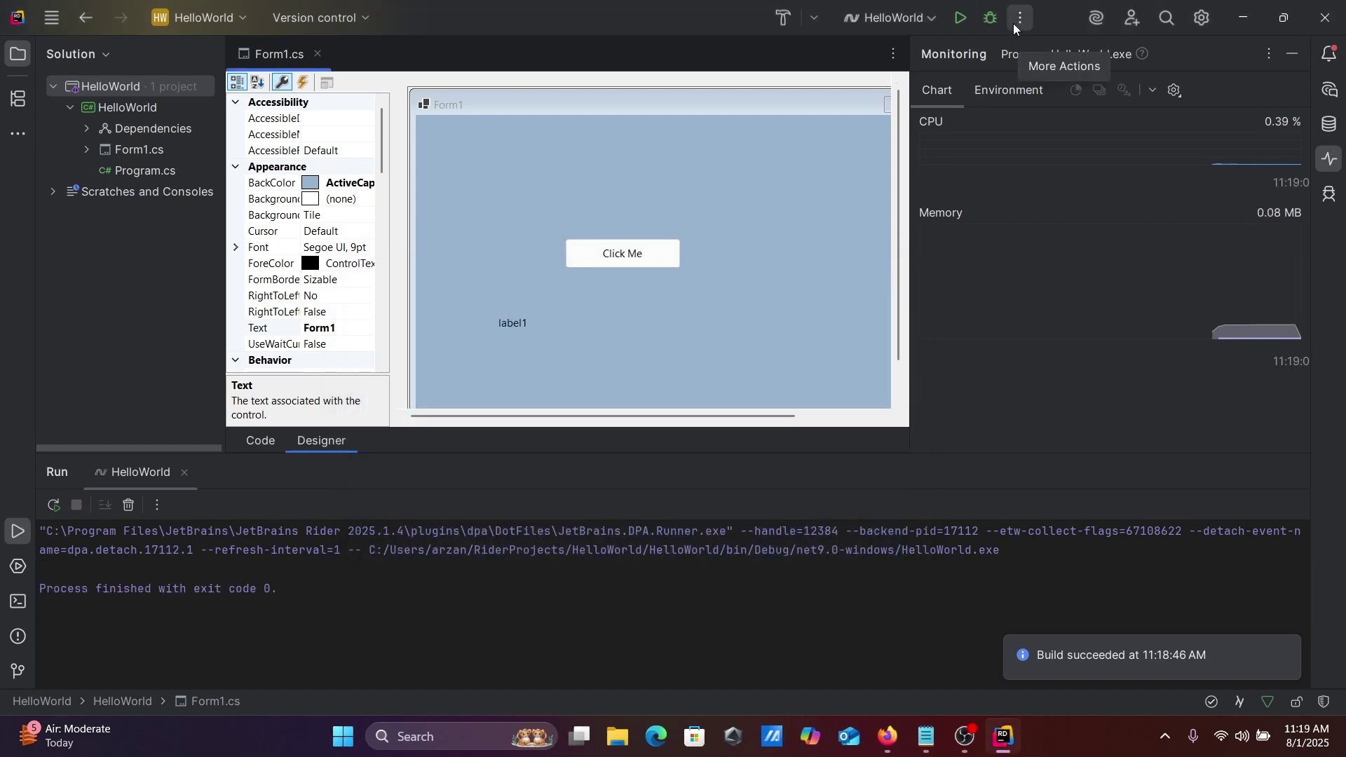
Step: Close the Monitoring and Run tool windows
mouse_move(1255, 157)
left_click(1328, 158)
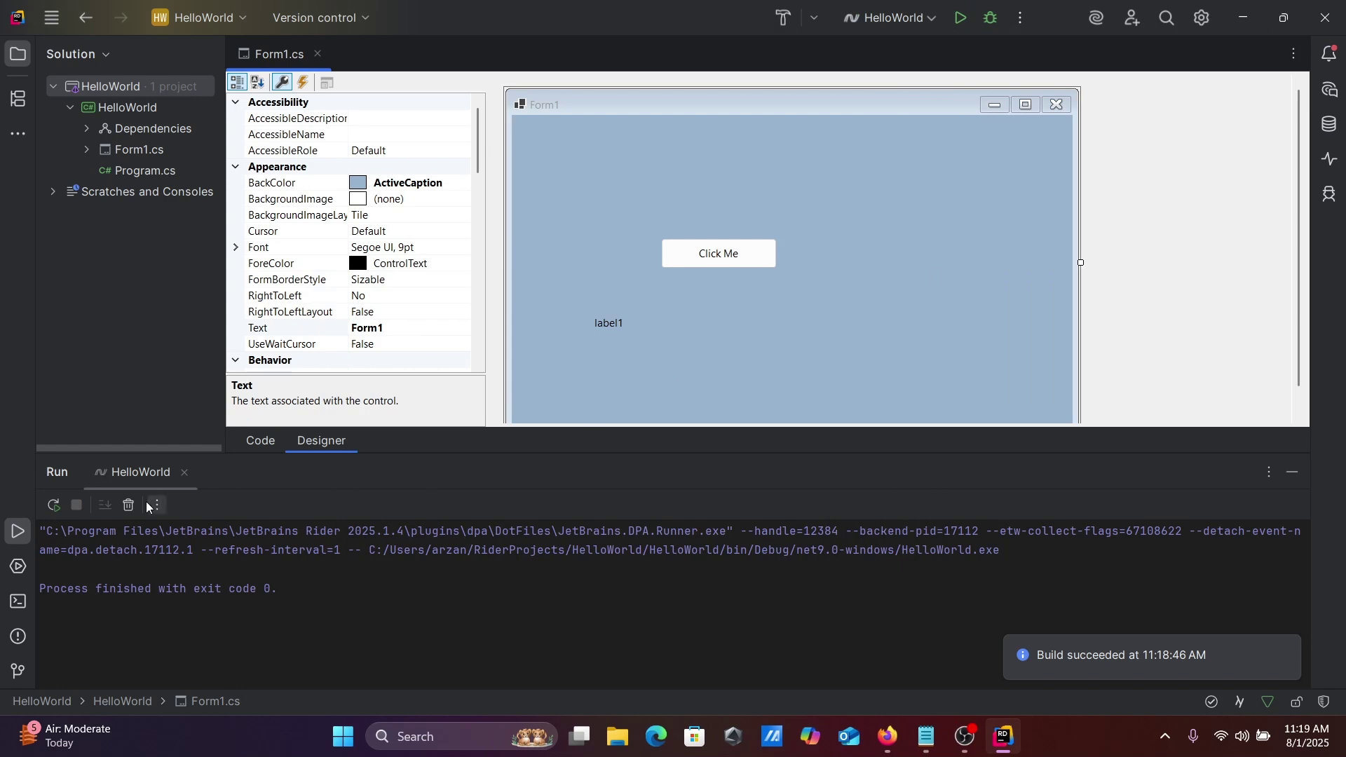
left_click(185, 474)
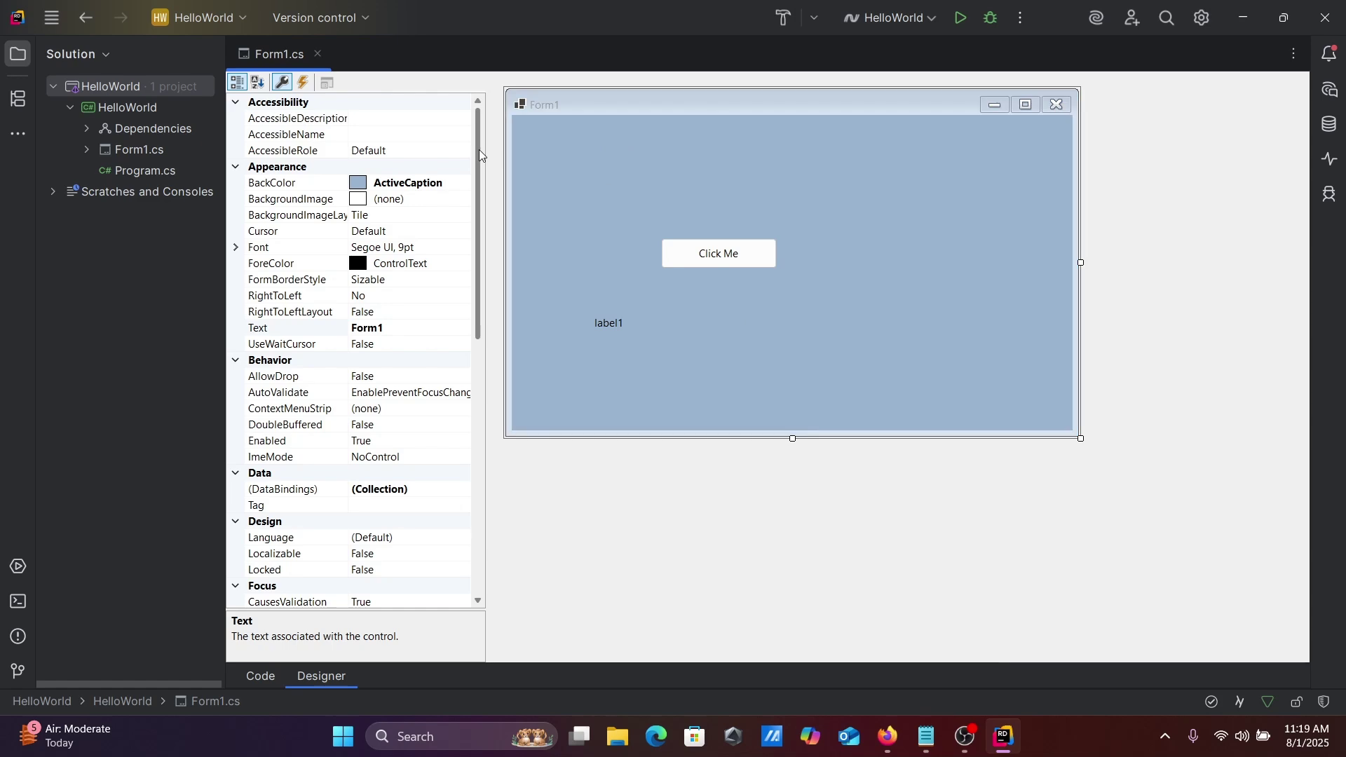
scroll(479, 155, "down", 10)
scroll(476, 203, "up", 8)
scroll(472, 150, "up", 3)
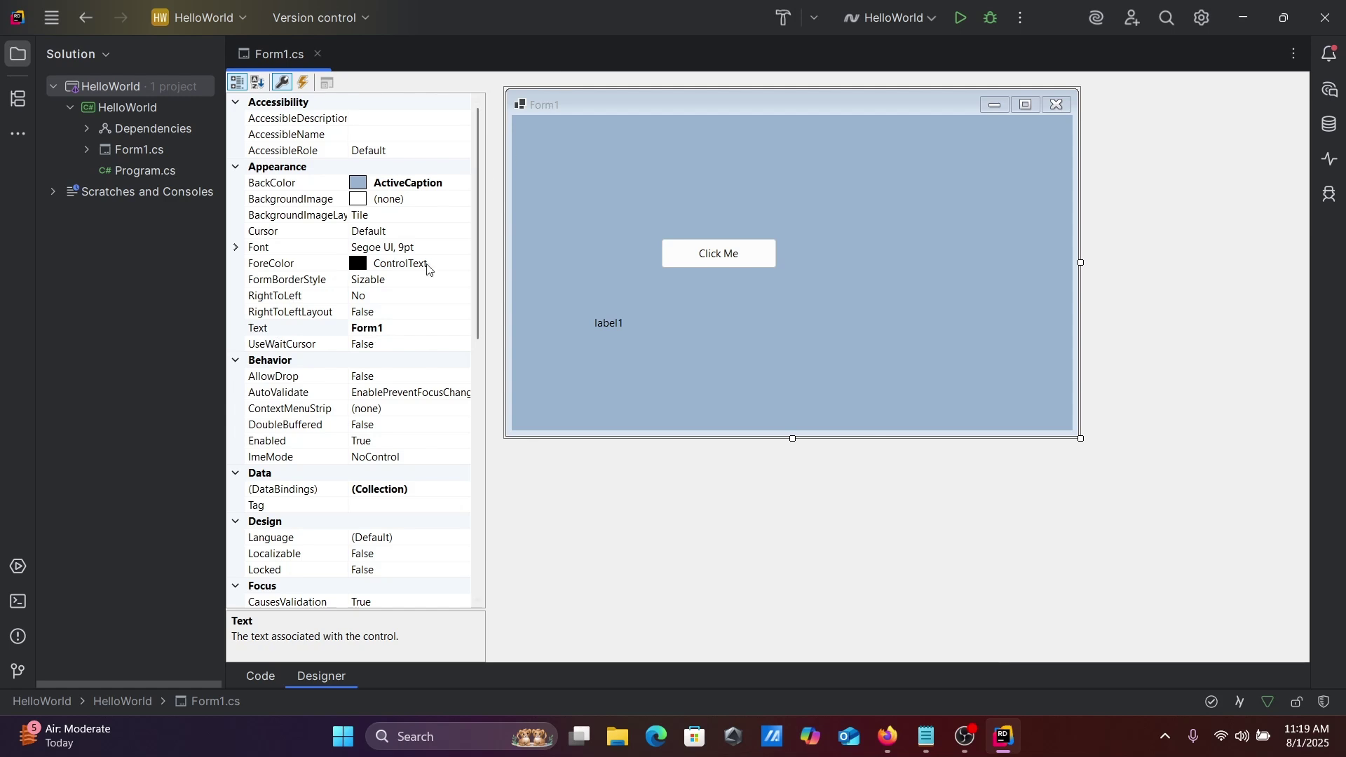
Step: Change the form's Text property from 'Form1' to 'Window Form'
left_click(386, 329)
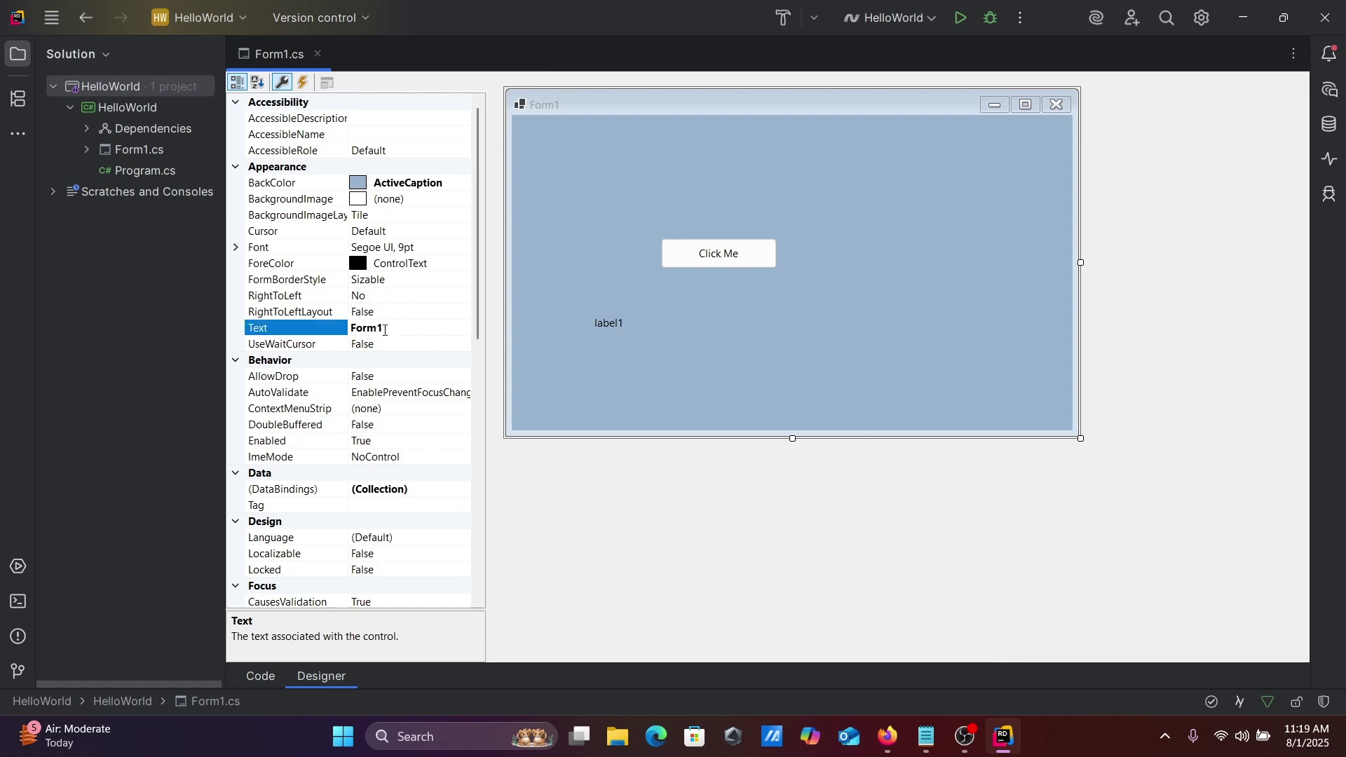
key("BackSpace")
key("BackSpace")
key("BackSpace")
key("BackSpace")
key("BackSpace")
type("Window")
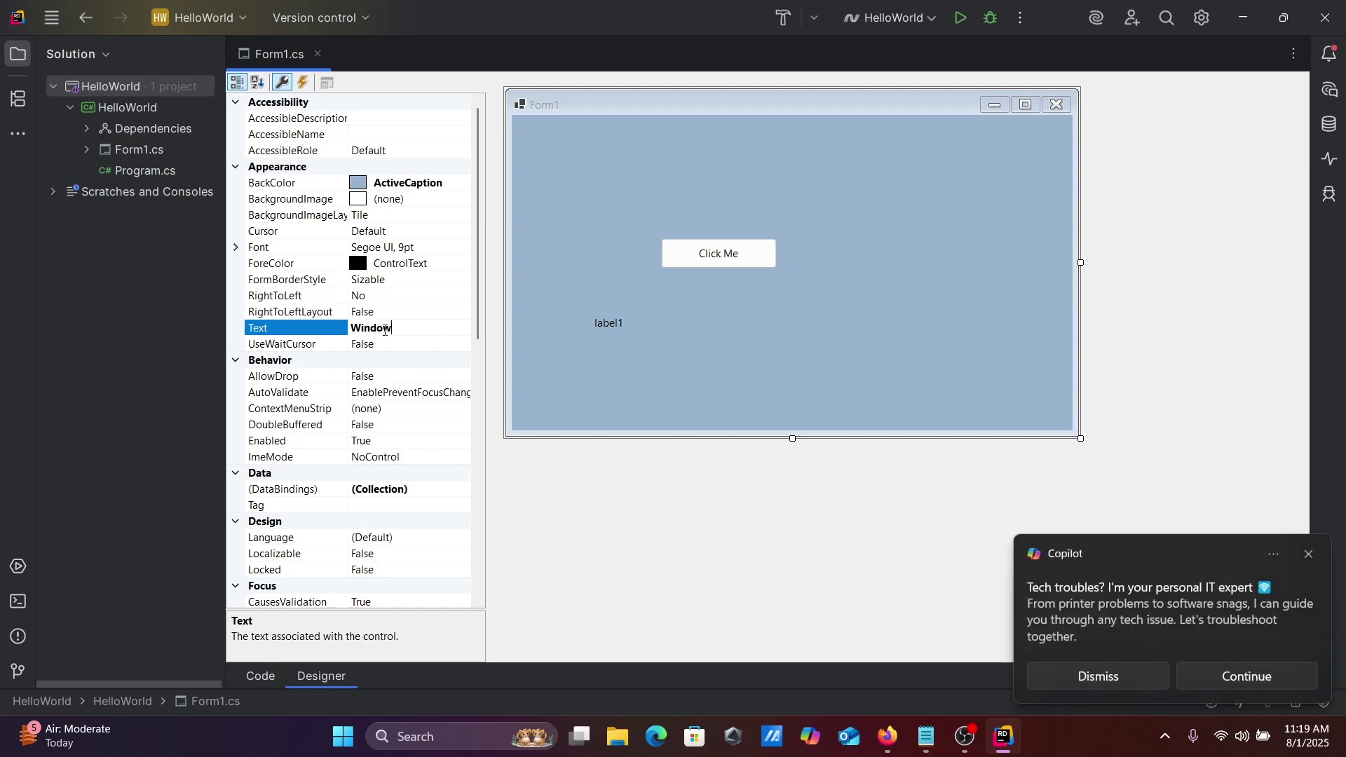
left_click(1087, 676)
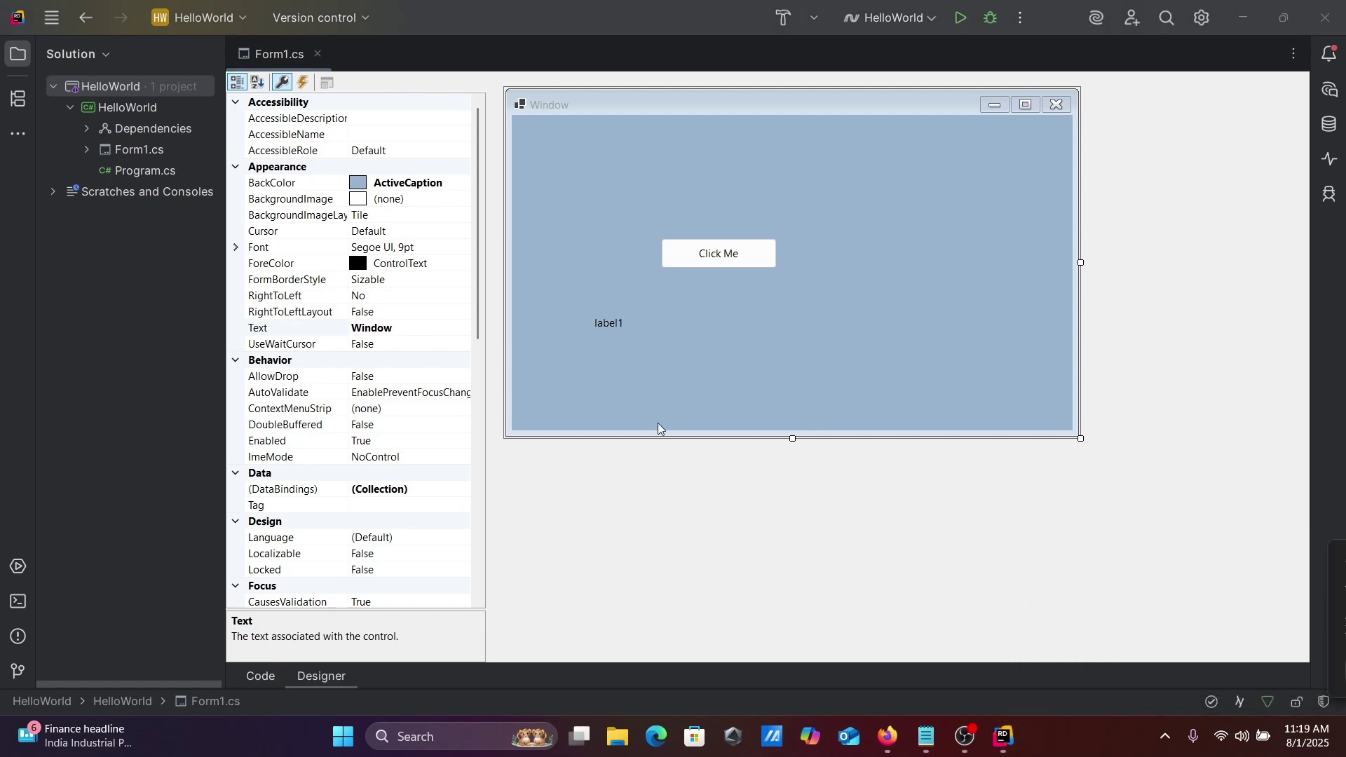
left_click(408, 328)
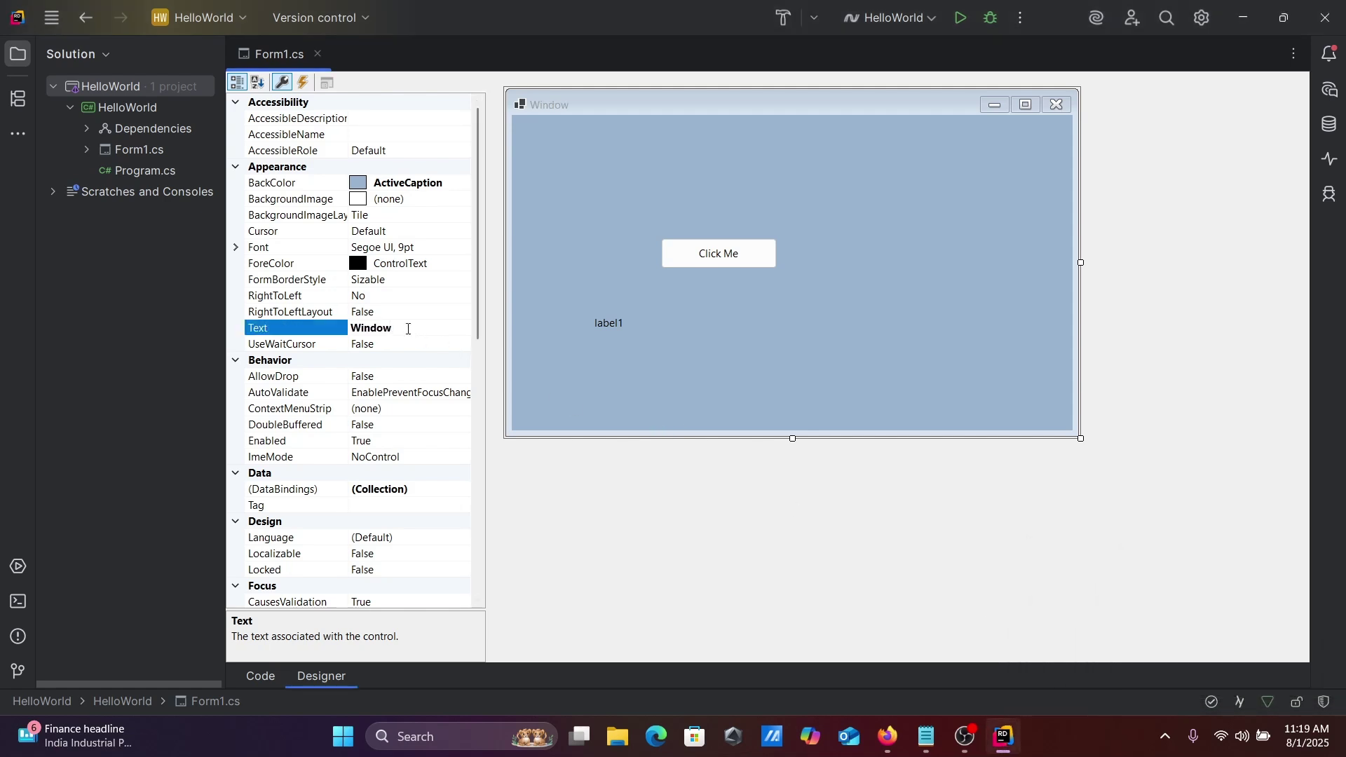
type(" Fo")
type("rm")
key("Return")
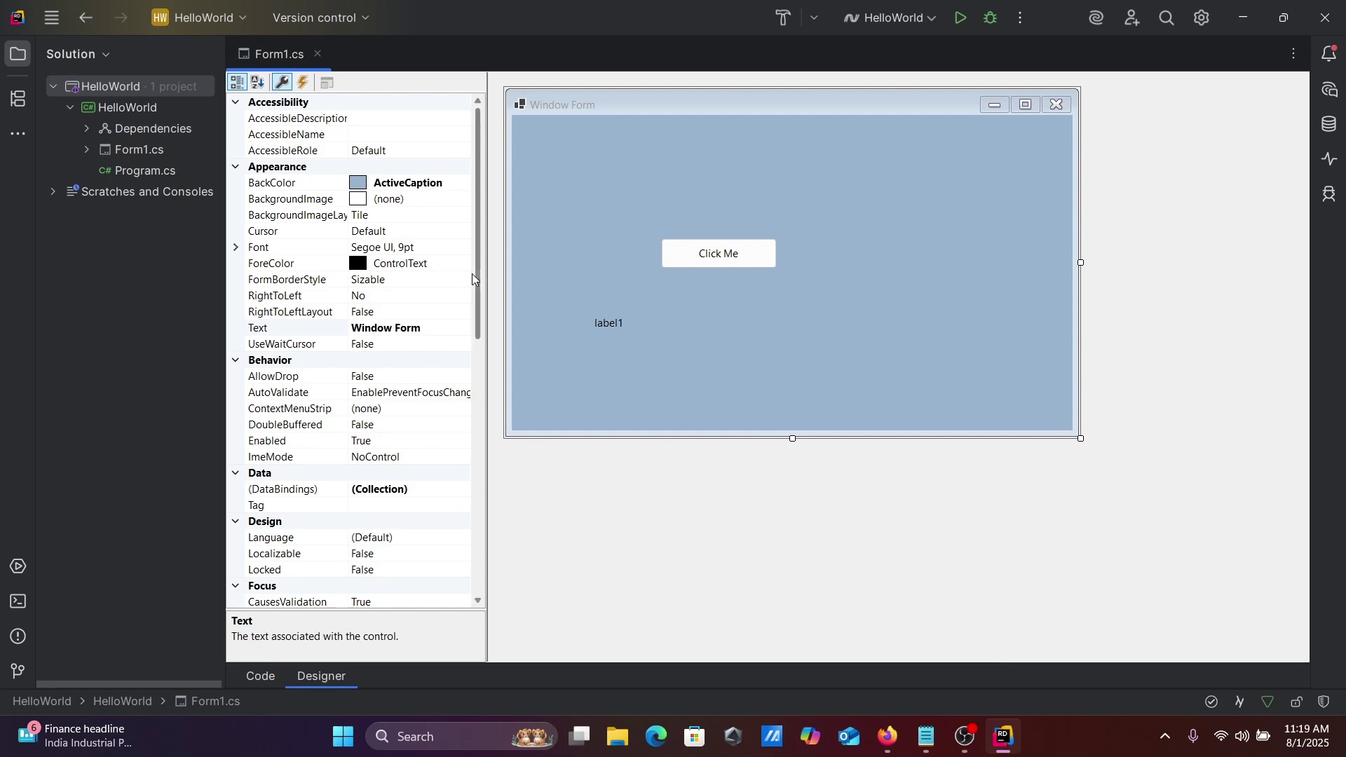
left_click_drag(485, 282, 481, 519)
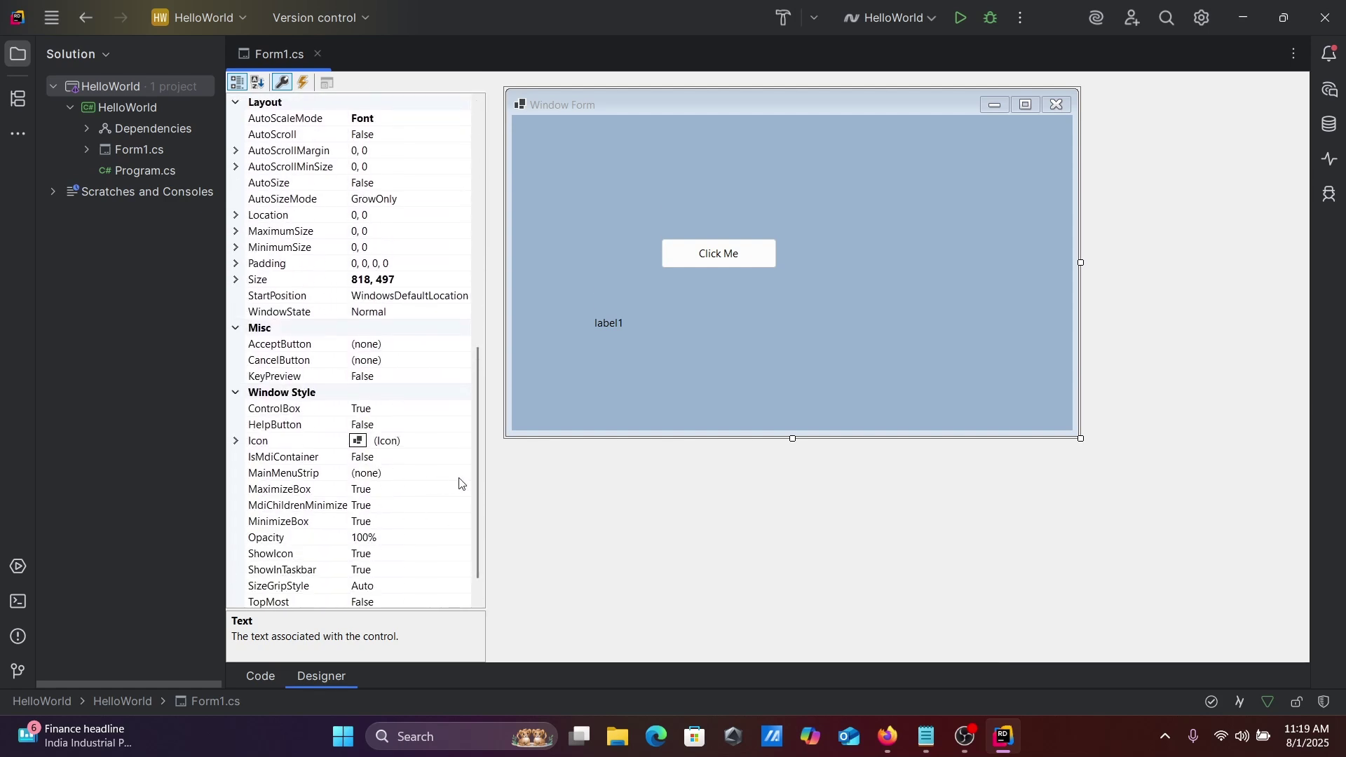
mouse_move(478, 507)
left_mouse_down()
mouse_move(478, 536)
mouse_move(457, 217)
left_mouse_up()
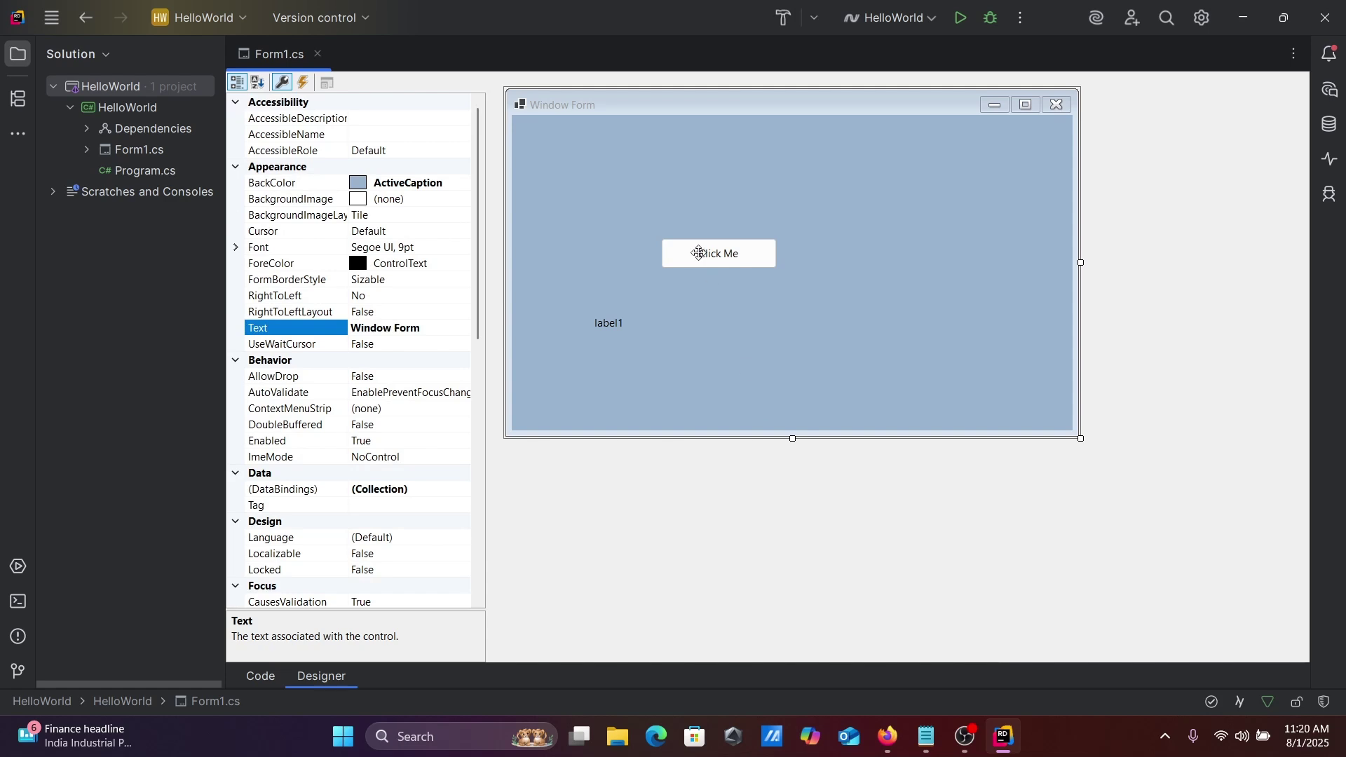
Step: Open the Designer Toolbox, then expand and collapse the System.Windows.Forms group
left_click(1328, 193)
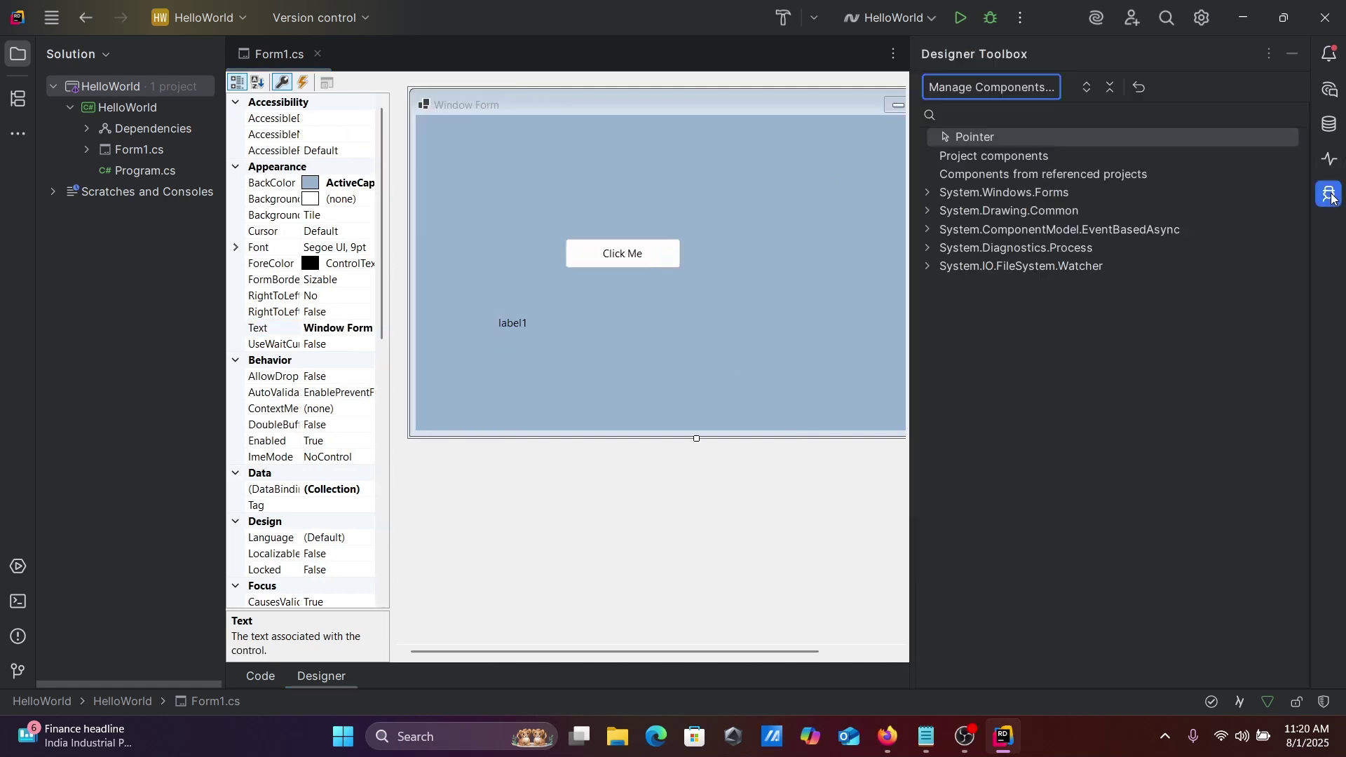
left_click(935, 194)
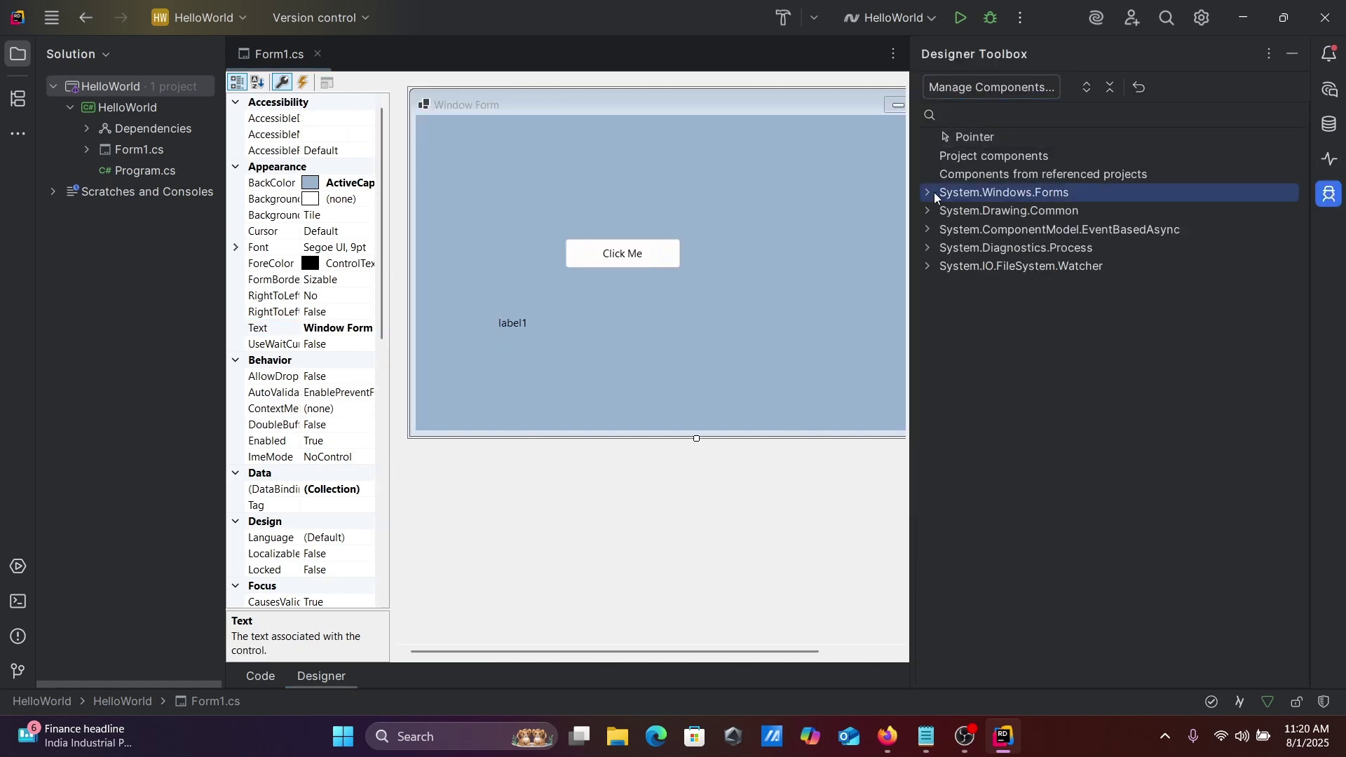
left_click(927, 192)
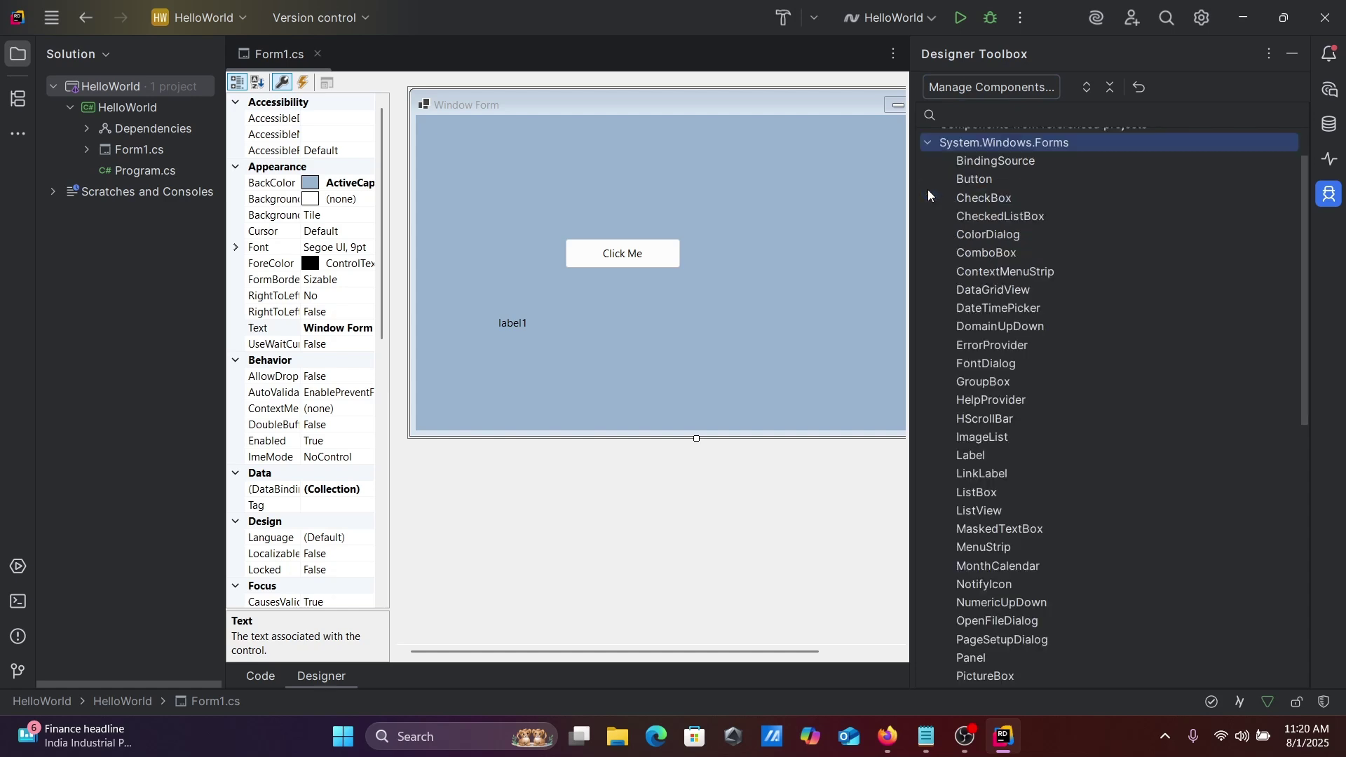
left_click(927, 139)
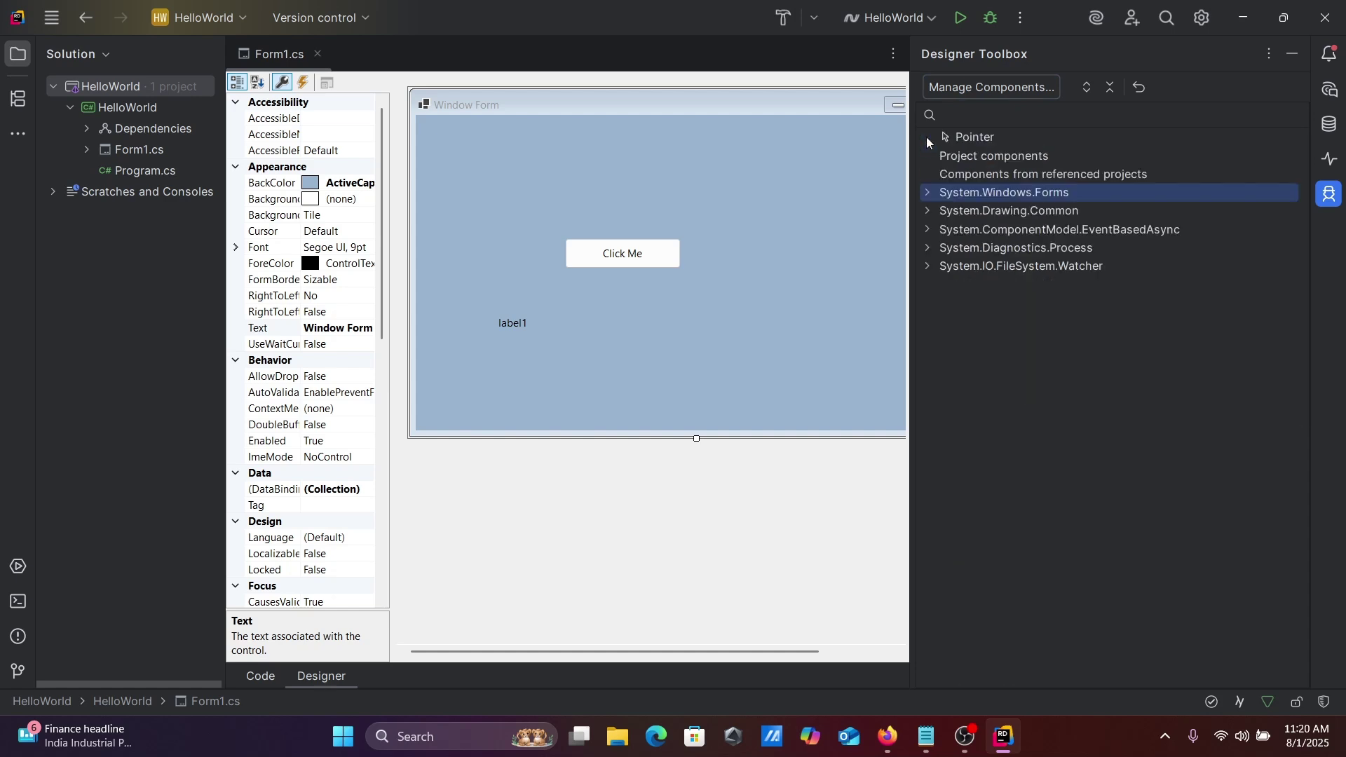
Step: Expand the Drawing.Common, EventBasedAsync, Diagnostics.Process and FileSystem.Watcher groups, then bring Notepad forward
left_click(925, 210)
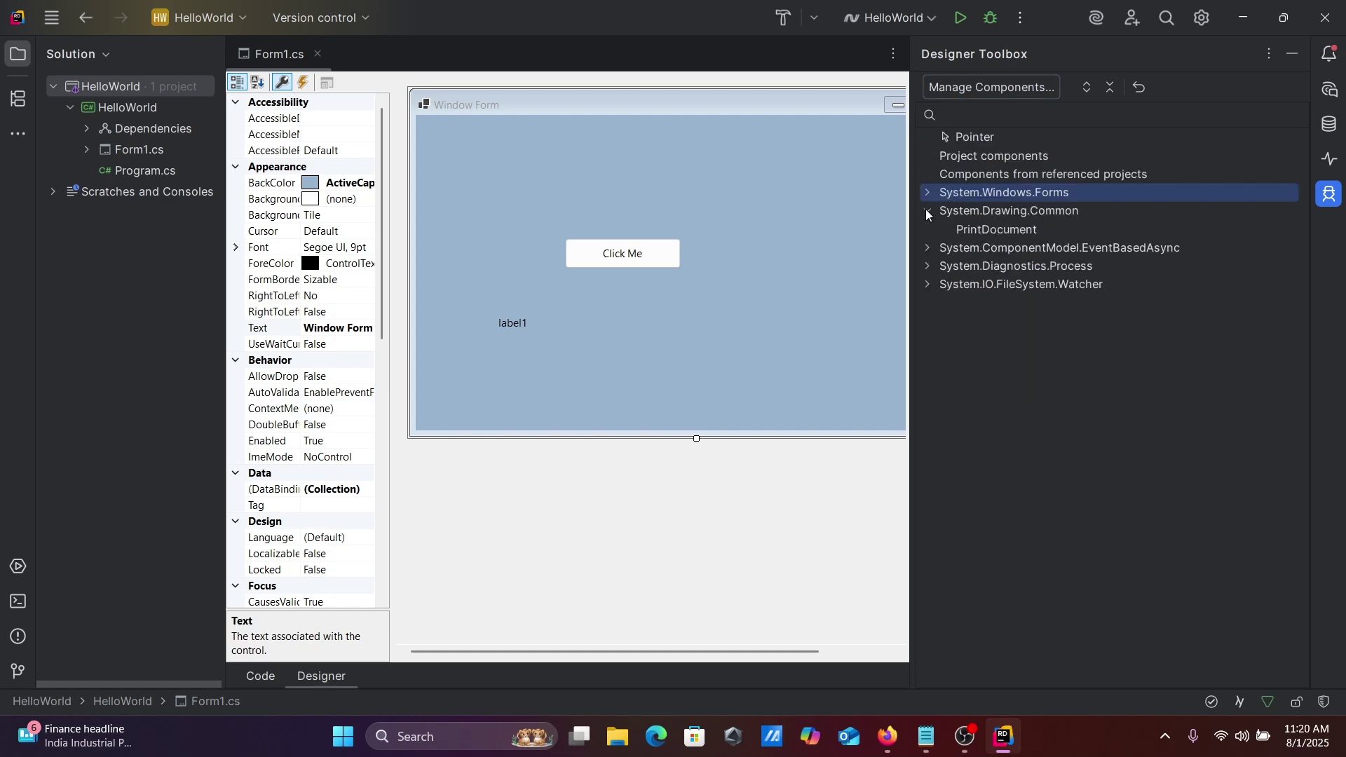
left_click(931, 247)
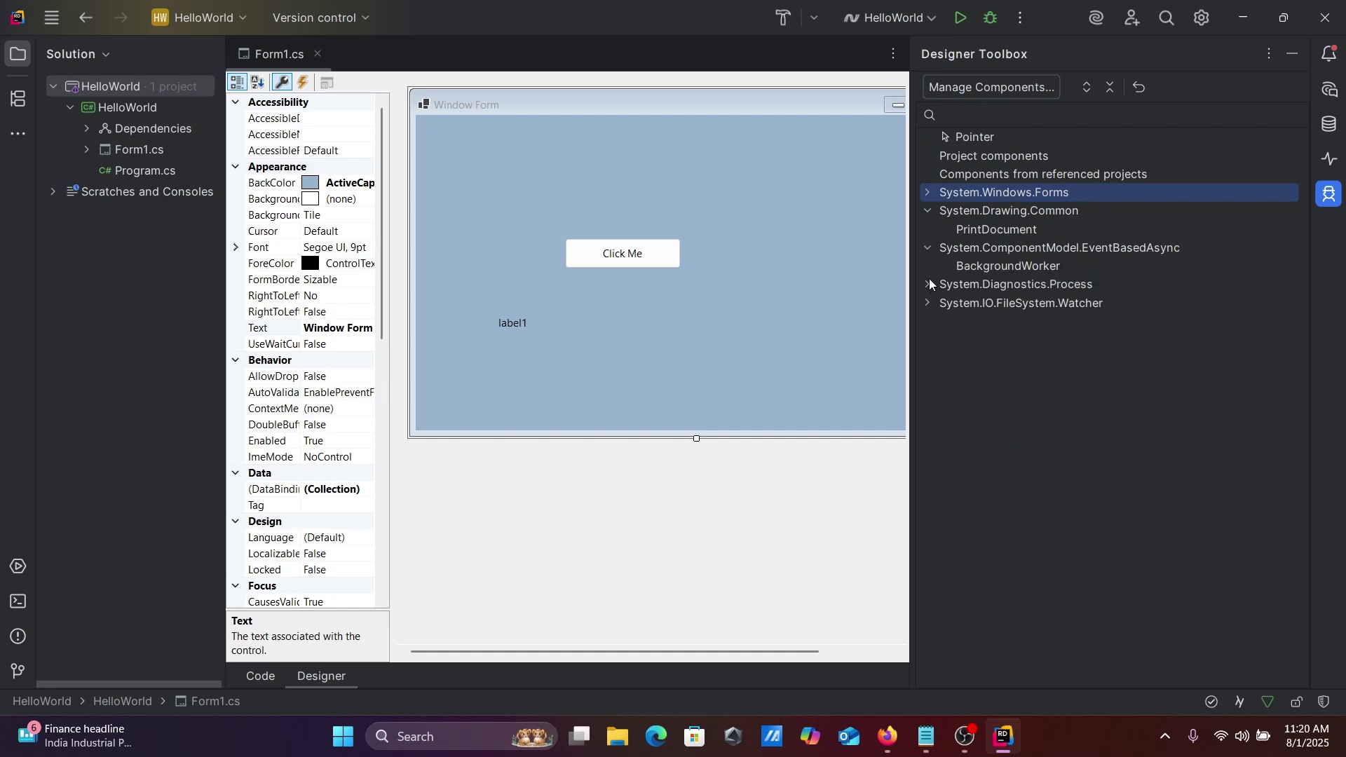
left_click(928, 279)
left_click(930, 323)
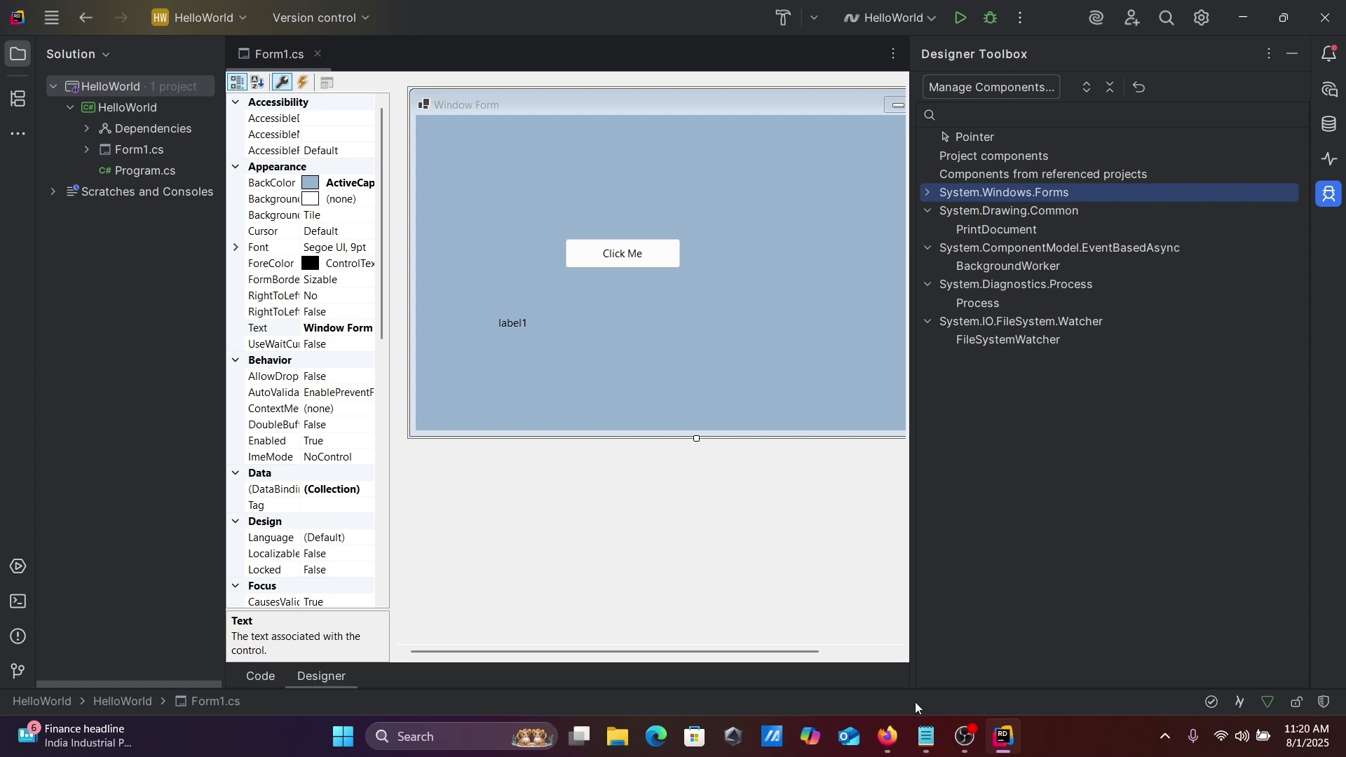
left_click(923, 734)
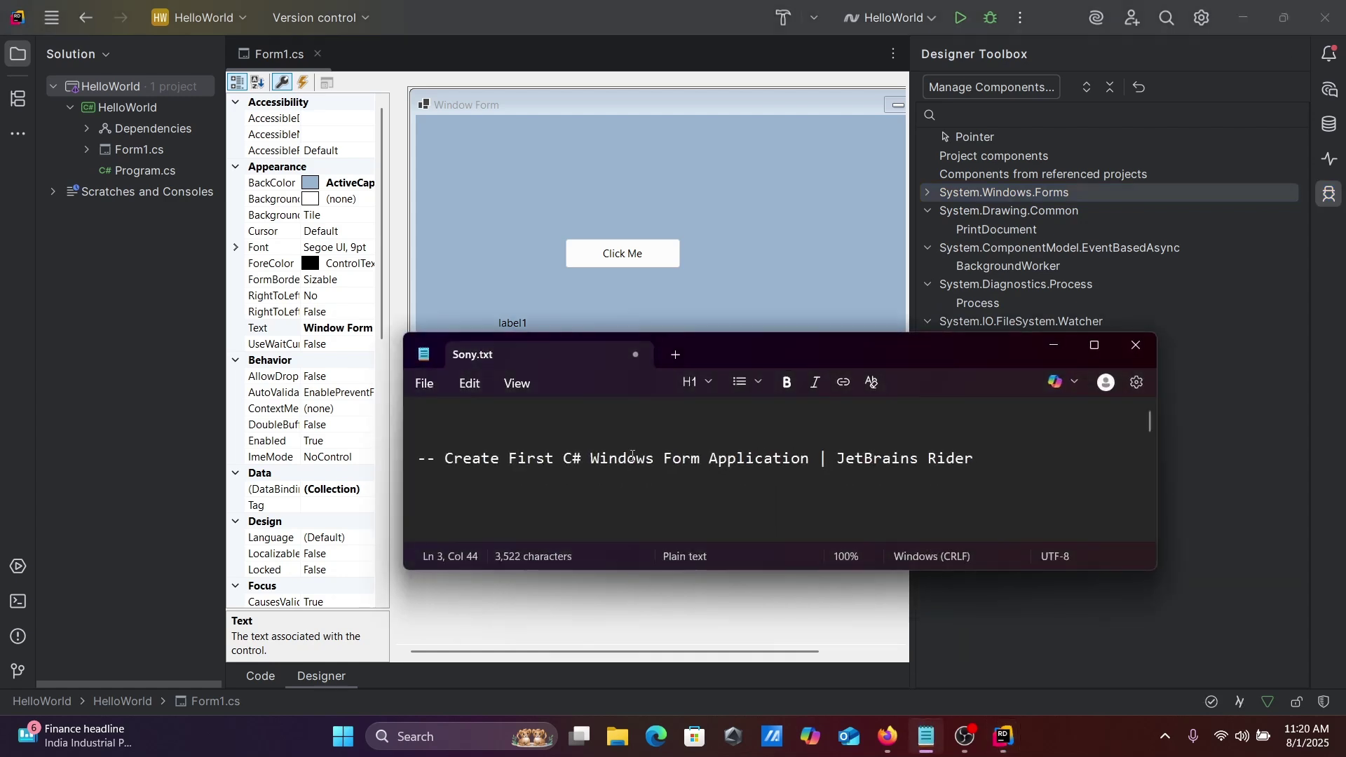